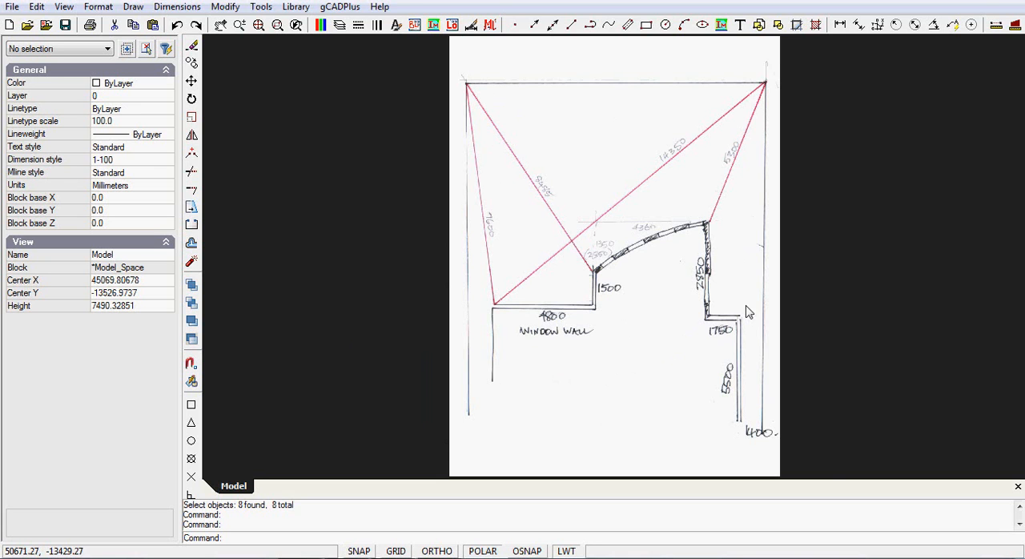
Draw a short freehand vertical line upward for the left side wall, then continue it 4800 mm to the right for the window wall
scroll(584, 339, "up", 1)
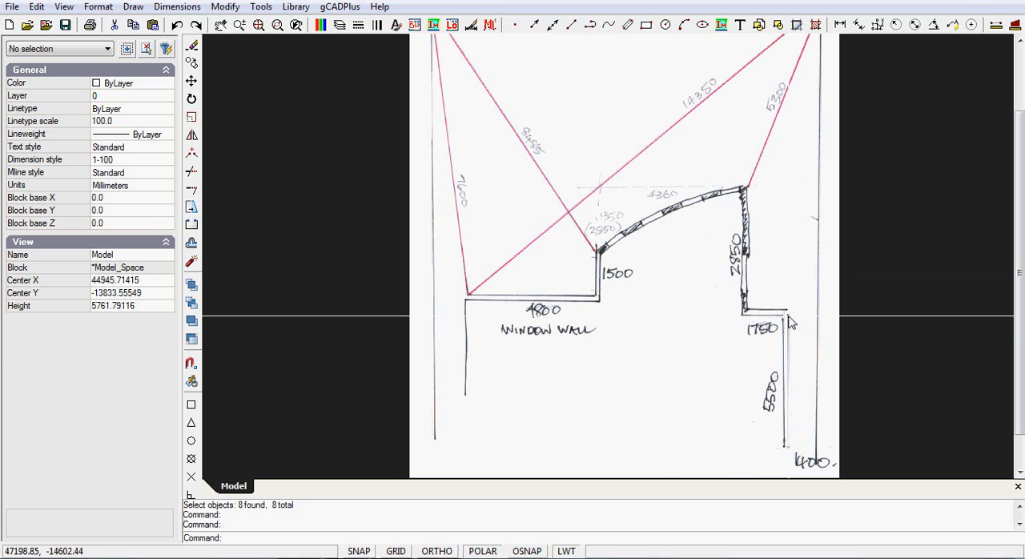
middle_click_drag(664, 133, 646, 222)
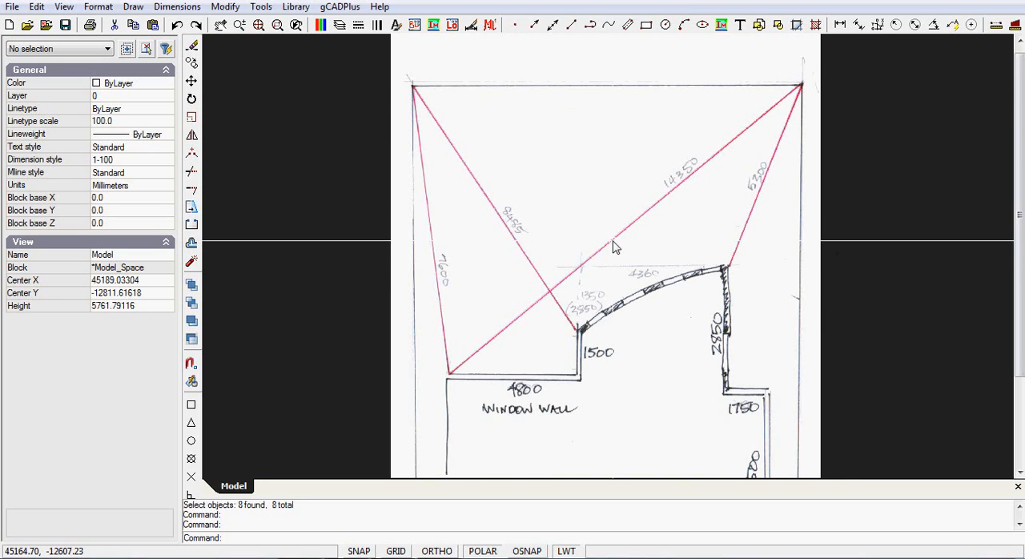
scroll(614, 247, "down", 4)
middle_click_drag(615, 248, 741, 196)
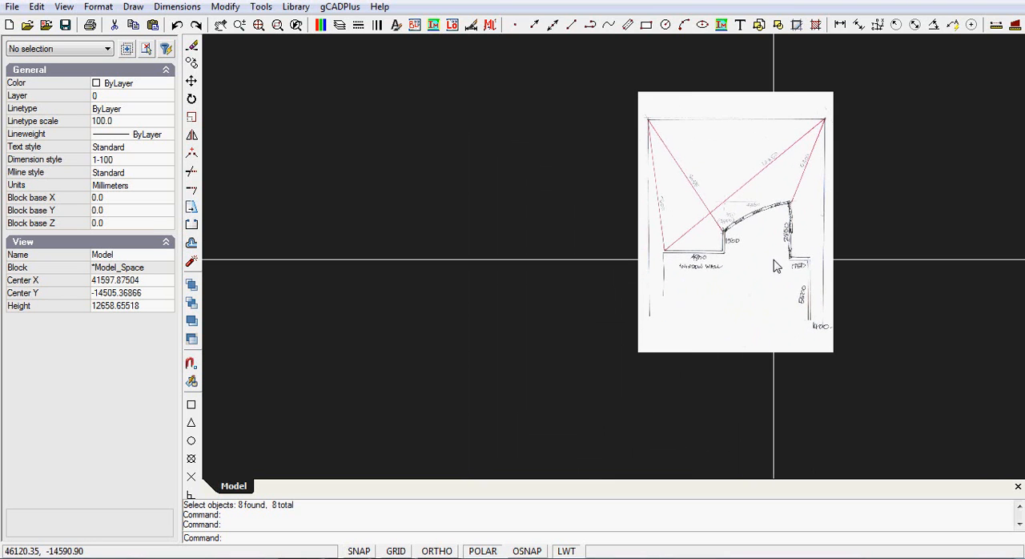
scroll(775, 267, "up", 1)
middle_click_drag(769, 268, 835, 286)
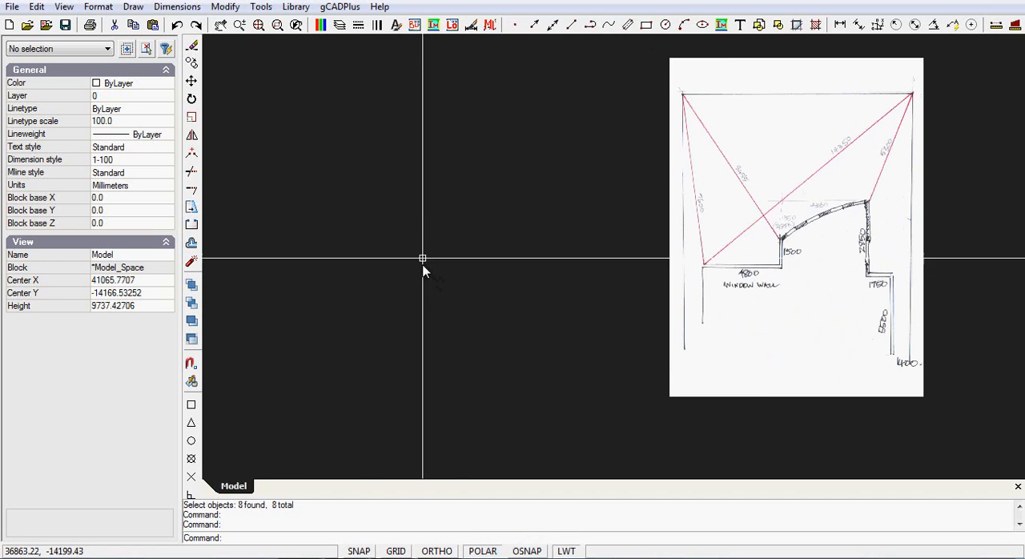
left_click(133, 8)
left_click(152, 28)
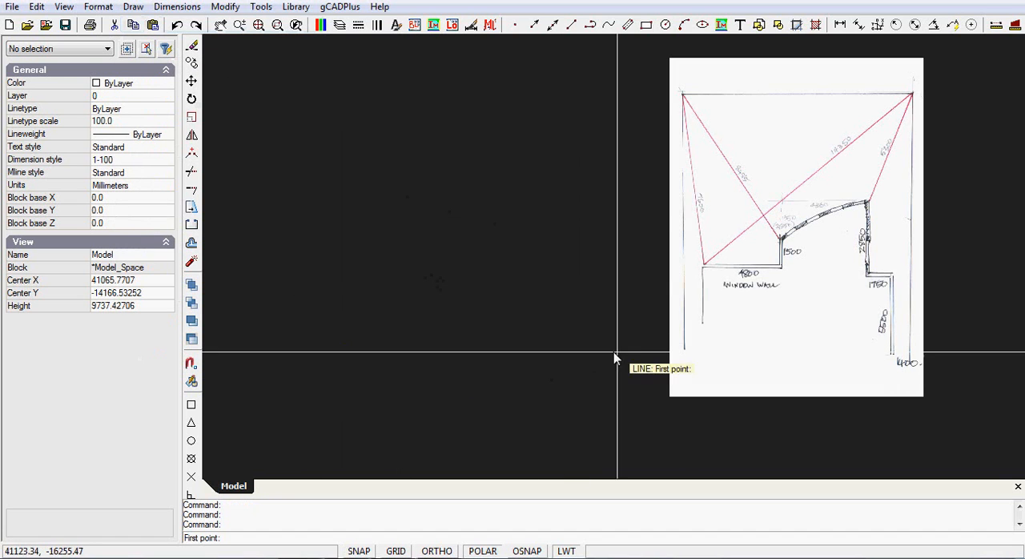
left_click(302, 408)
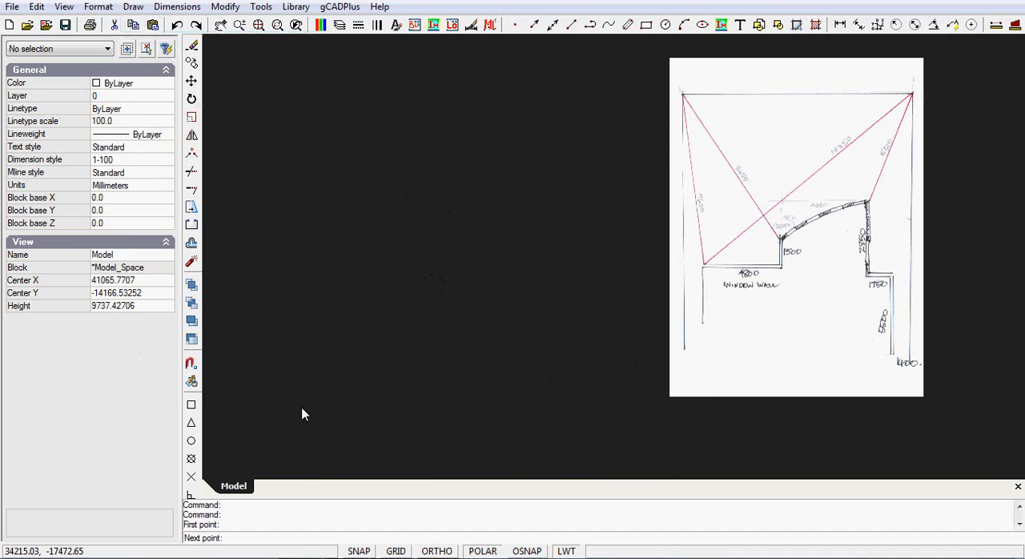
left_click(316, 316)
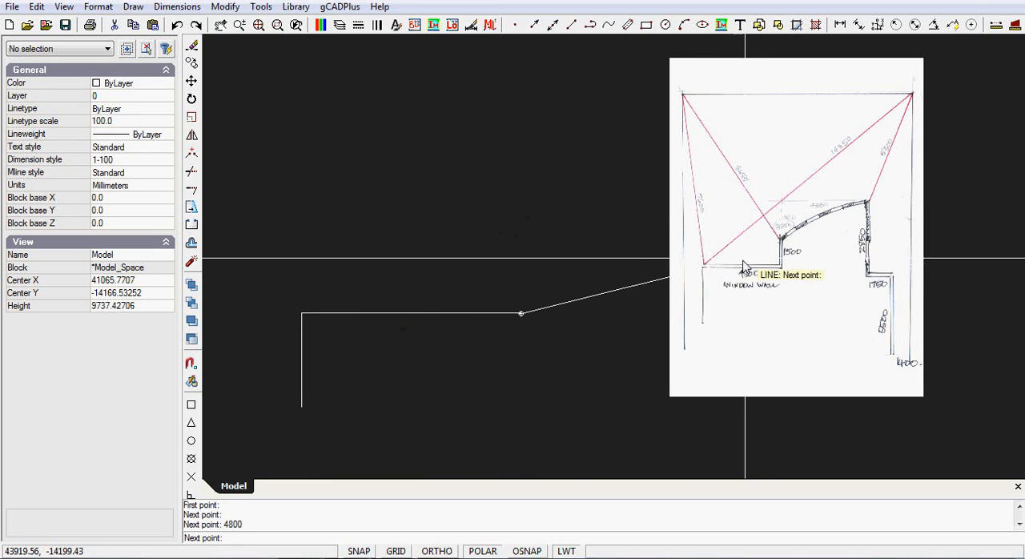
Continue the wall line straight up by 1500 mm, then by another 1350 mm in the same direction
middle_click_drag(771, 256, 600, 276)
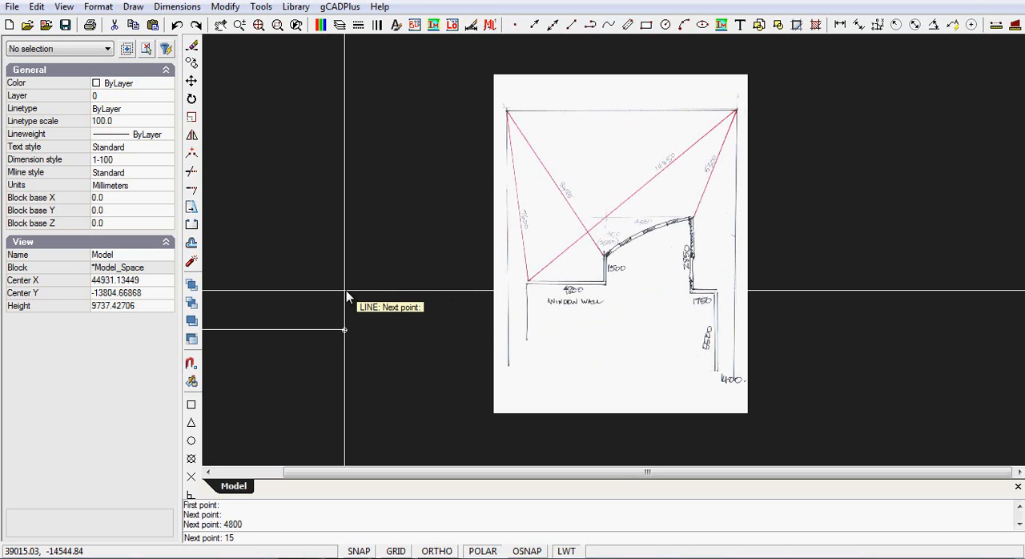
key("Return")
scroll(613, 262, "up", 3)
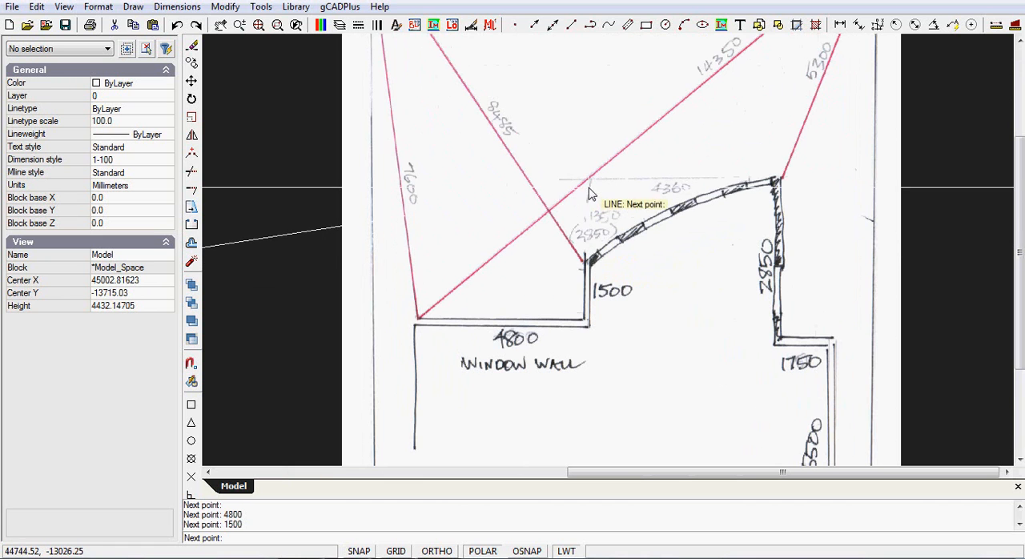
scroll(601, 228, "down", 2)
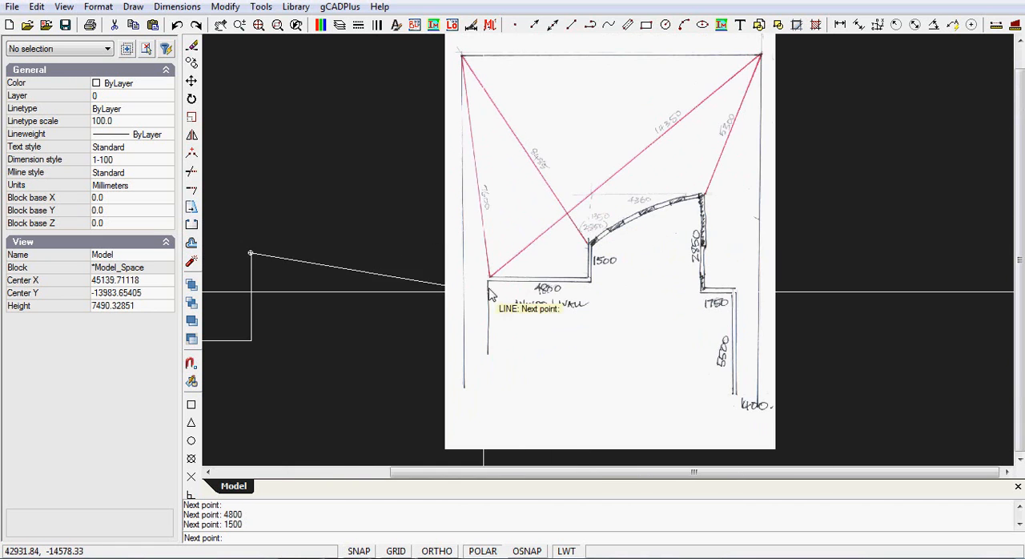
scroll(416, 292, "down", 1)
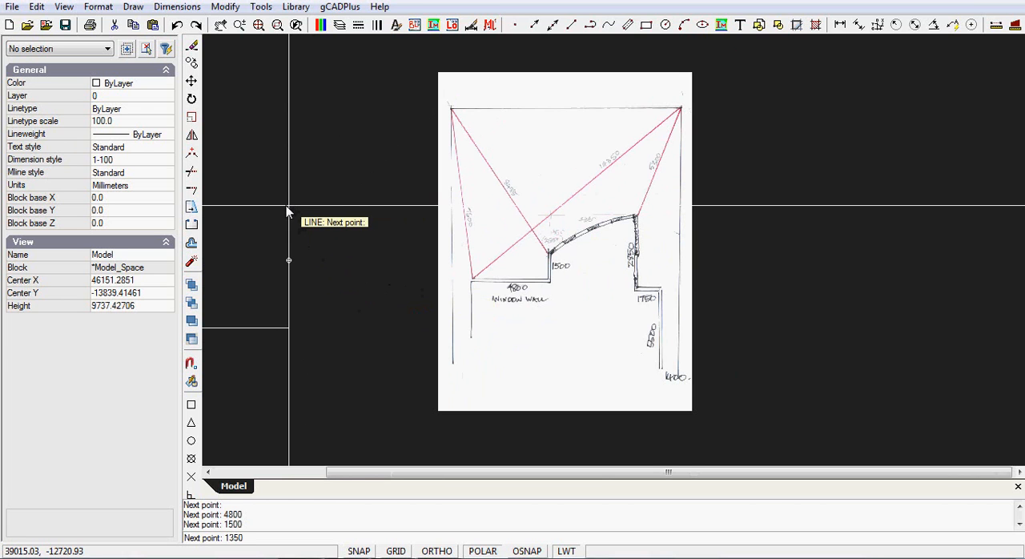
key("Return")
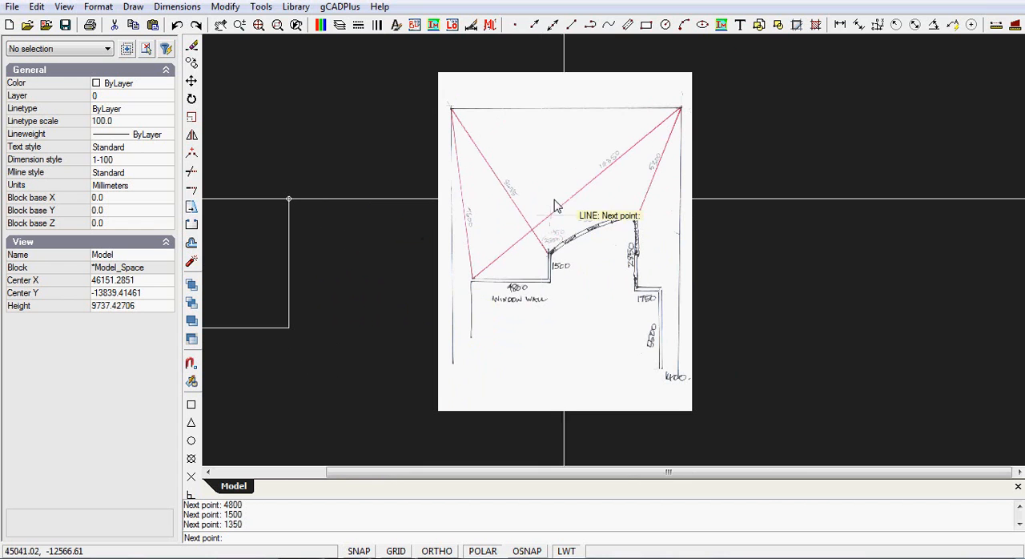
Continue the wall line 4360 mm horizontally to the right and end the Line command
scroll(597, 232, "up", 3)
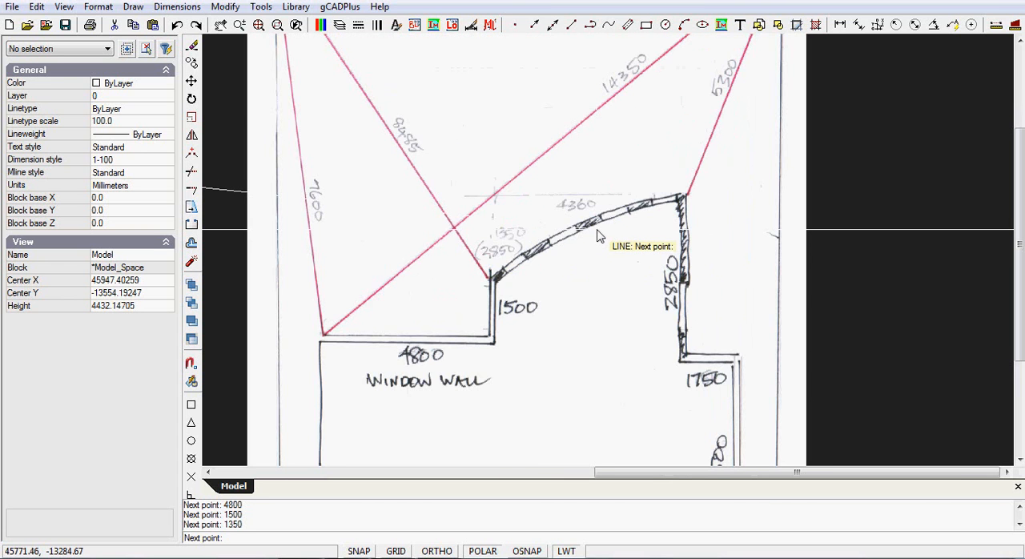
scroll(596, 232, "down", 3)
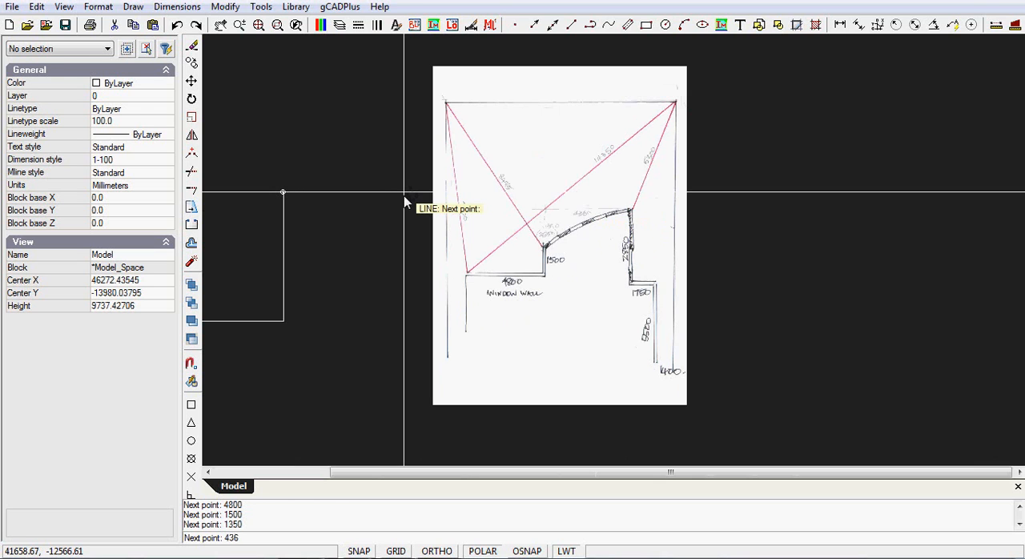
type("4360")
key("Return")
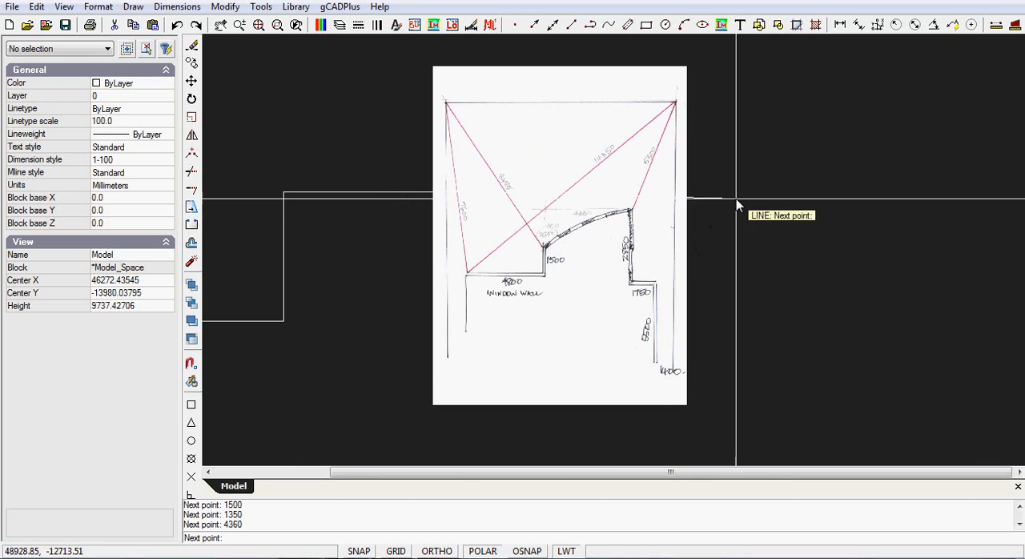
right_click(750, 237)
left_click(782, 246)
Move the MudMap sketch image horizontally to the right, clear of the drawn wall lines, and deselect it
left_click(609, 70)
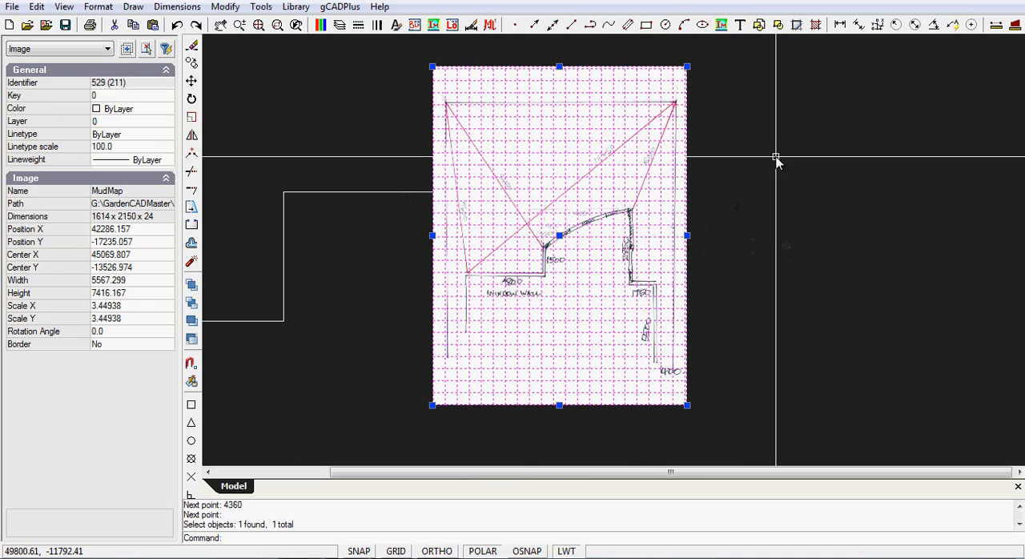
left_click(559, 235)
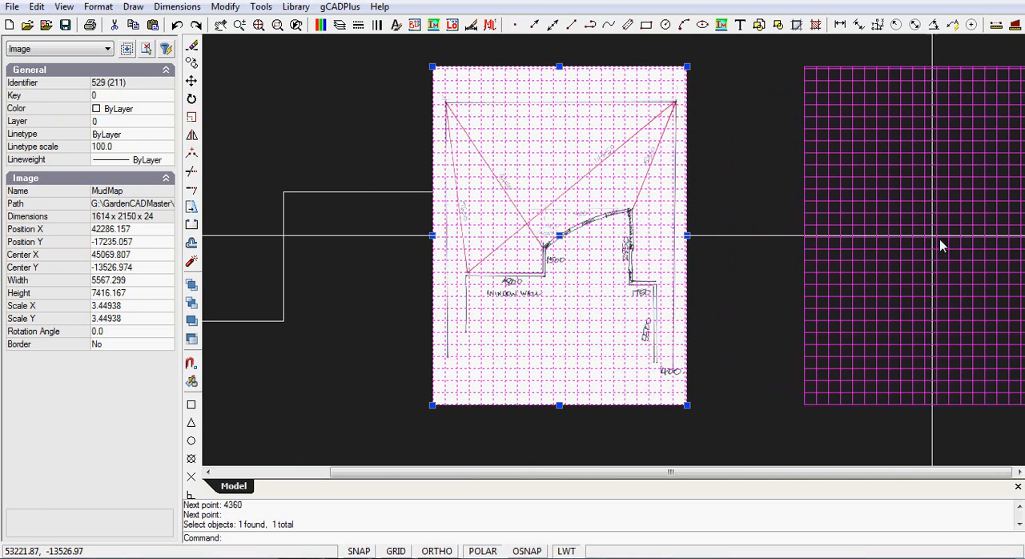
left_click(898, 235)
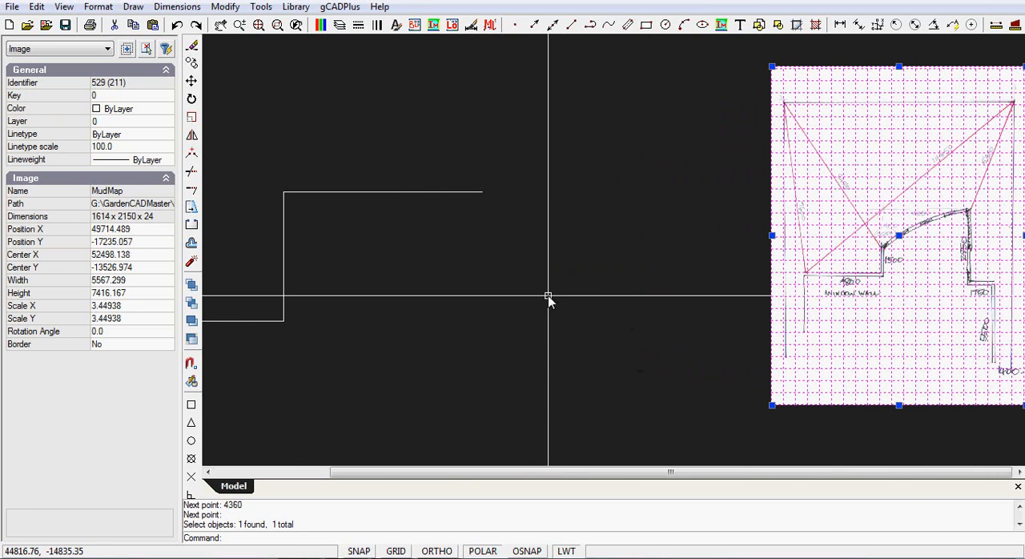
key("Escape")
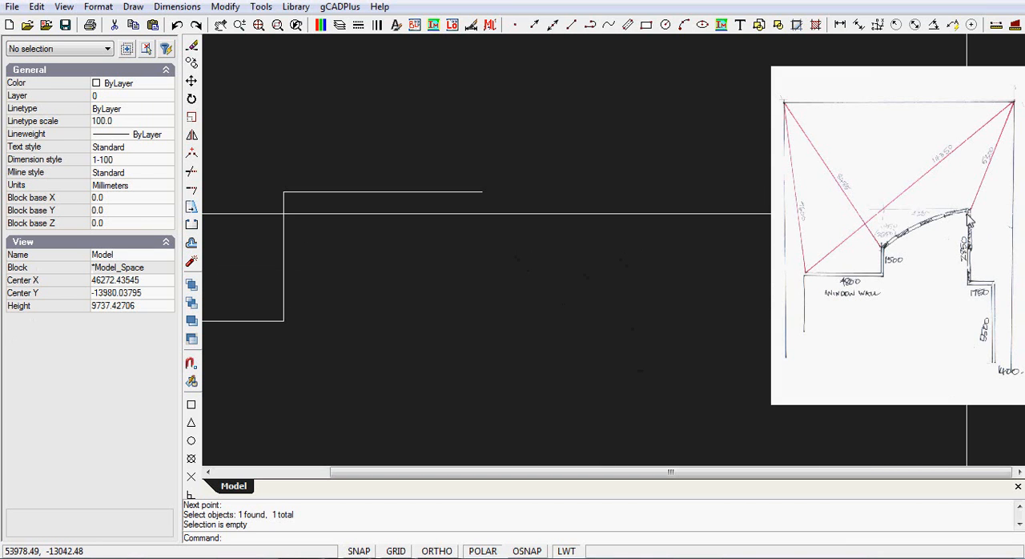
From the right end of the 4360 mm line, draw wall lines 2850 mm down, 1750 mm right and 5500 mm down
scroll(971, 214, "up", 3)
scroll(971, 239, "down", 2)
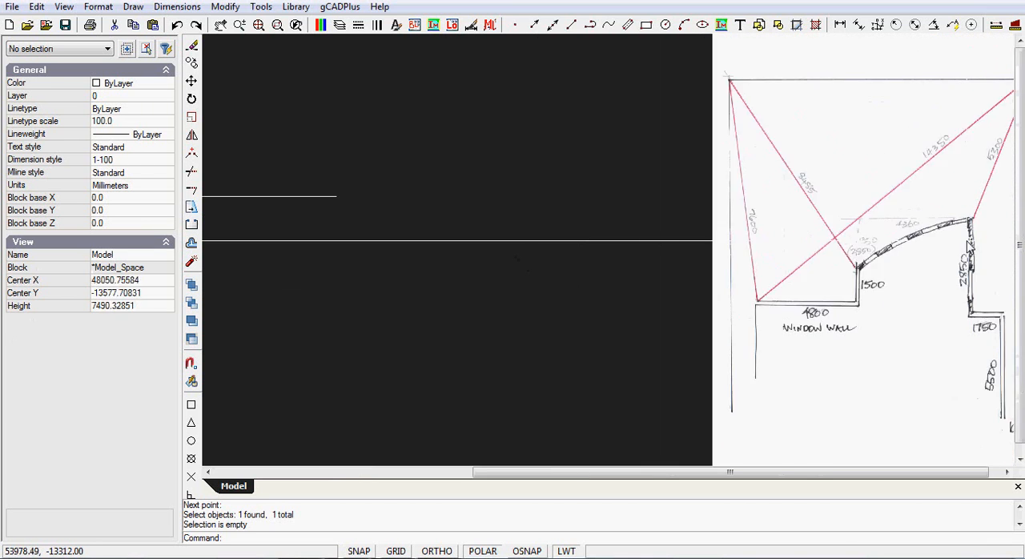
scroll(971, 241, "down", 3)
scroll(965, 268, "up", 3)
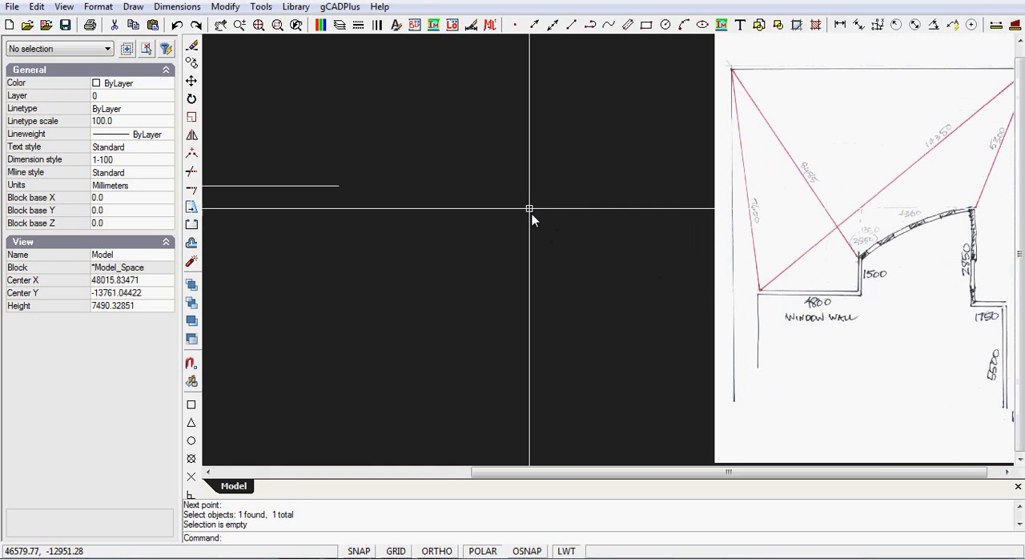
left_click(131, 8)
left_click(164, 25)
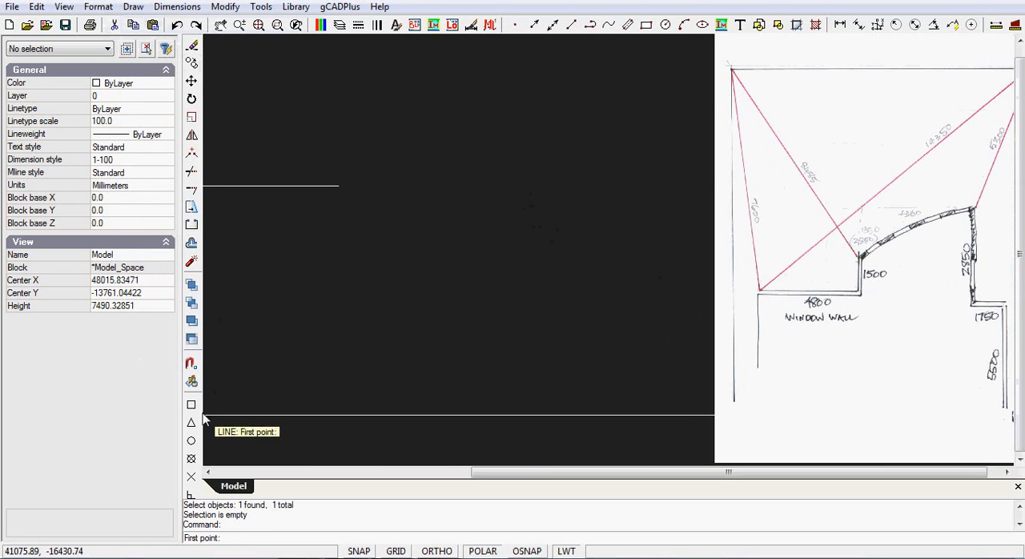
left_click(337, 186)
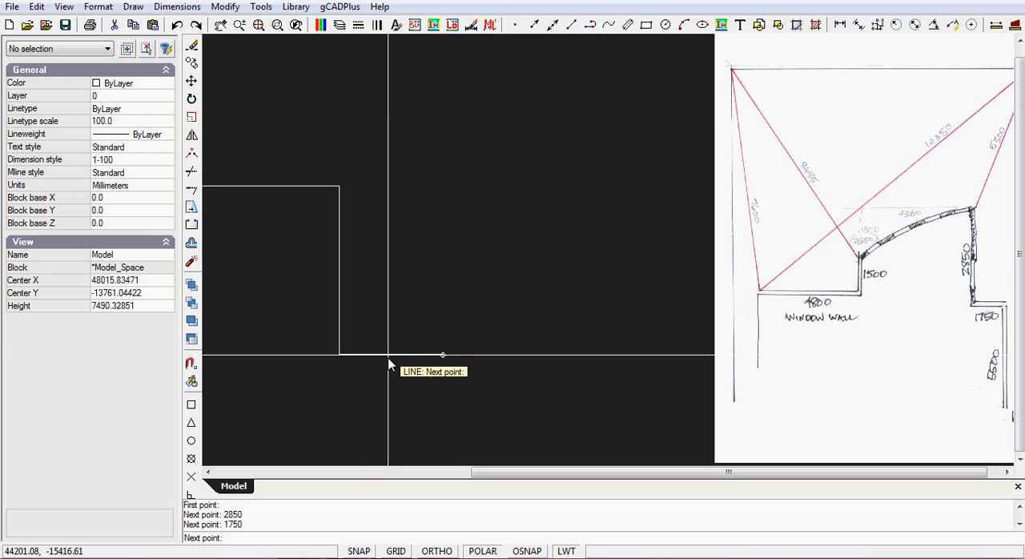
left_click(442, 355)
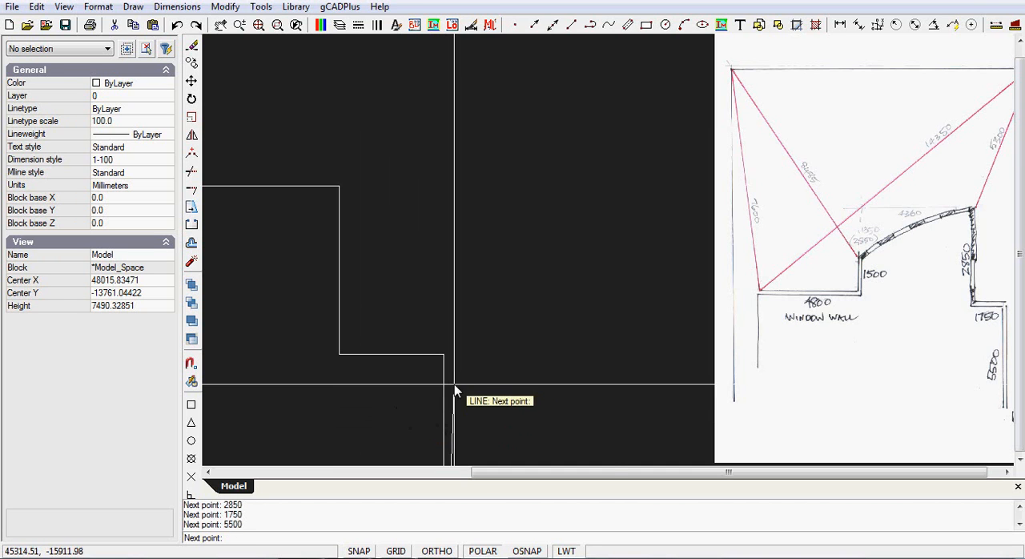
right_click(473, 368)
left_click(505, 380)
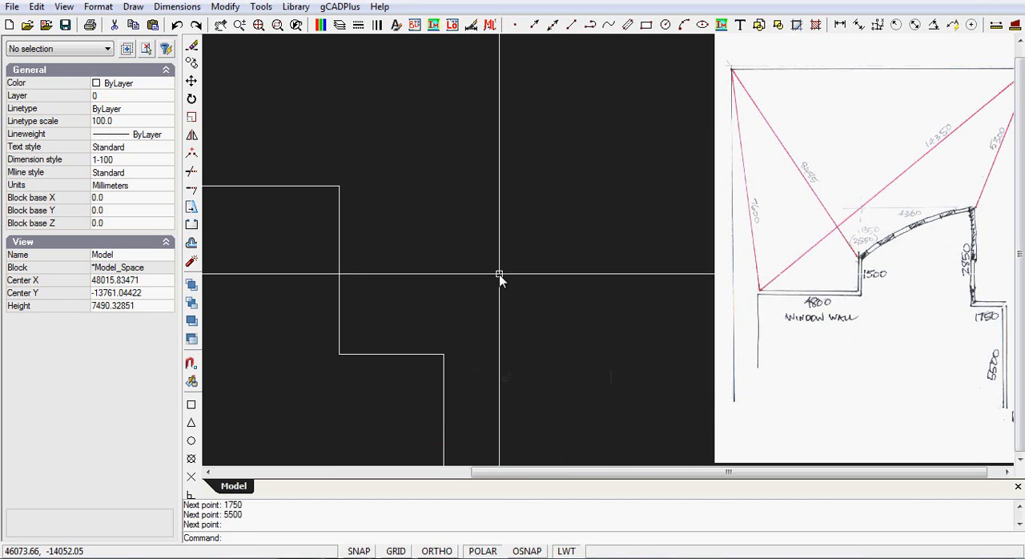
Show the whole drawing and inspect the 1500 mm vertical wall segment at the end of the window wall
right_click(501, 279)
left_click(544, 307)
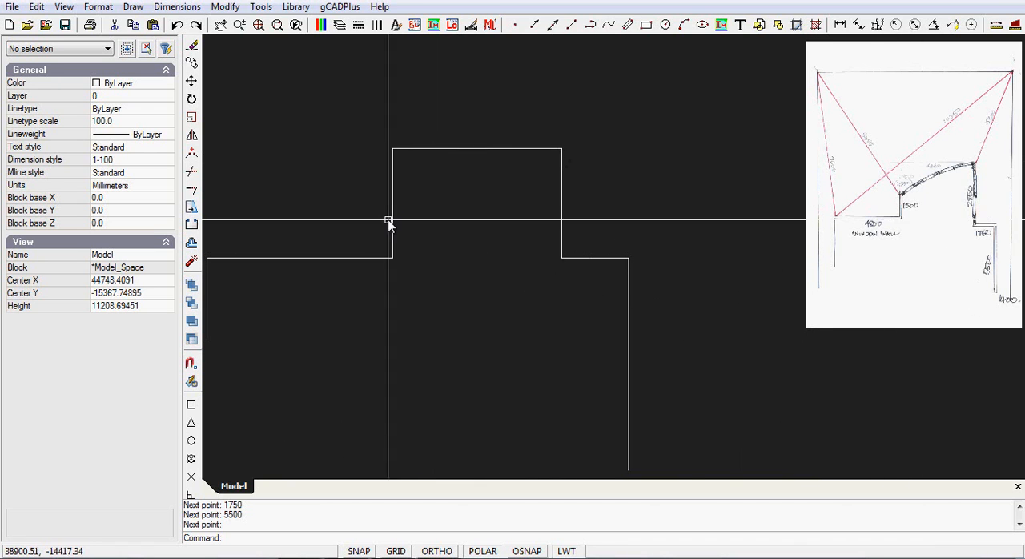
scroll(429, 190, "up", 1)
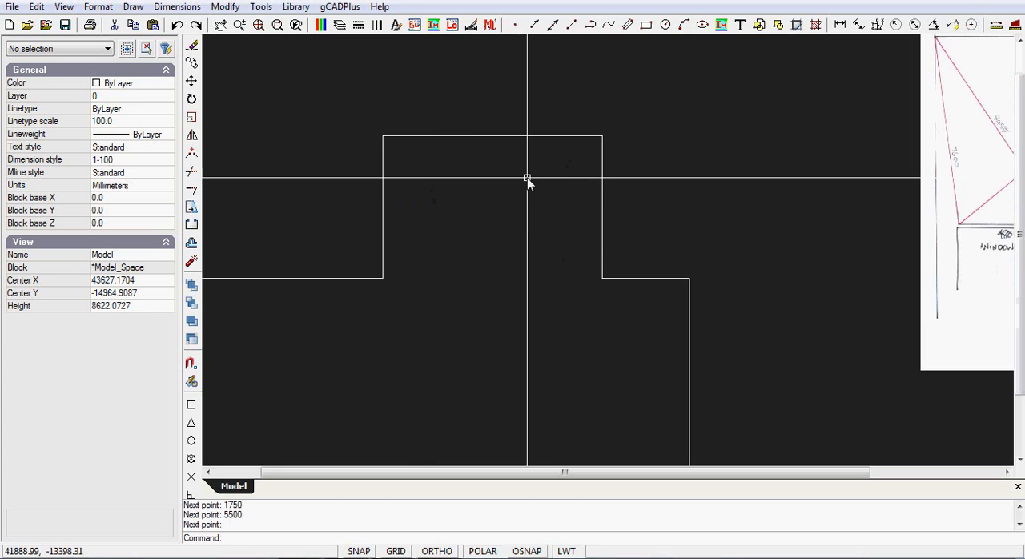
left_click(383, 241)
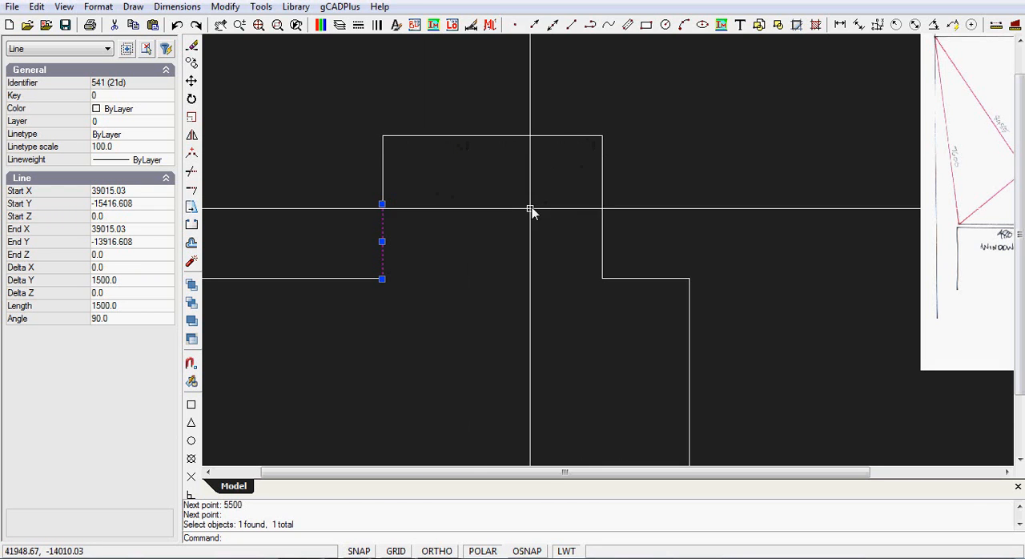
key("Escape")
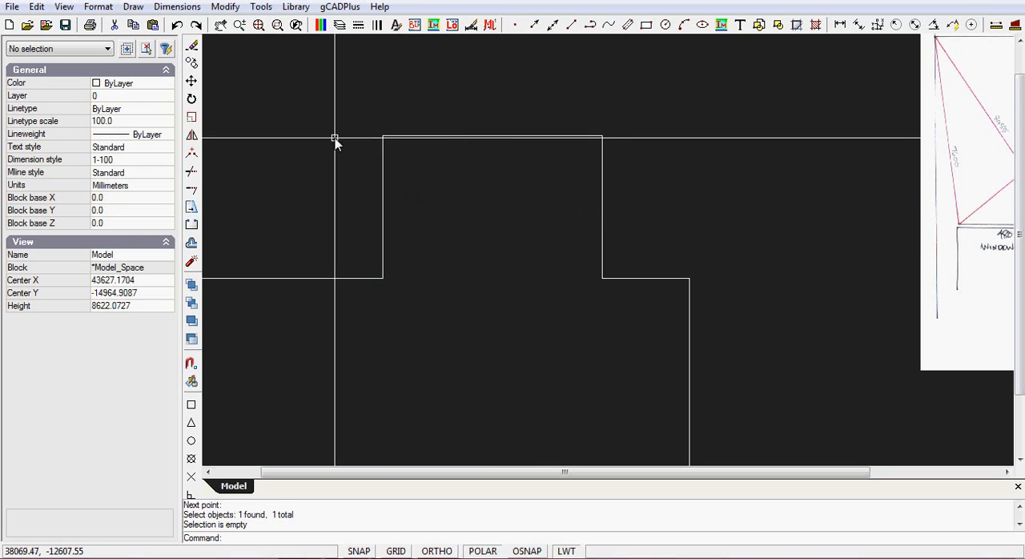
Draw a three-point arc from the top of the 1500 mm segment, bulging upward, to the right end of the 4360 mm line
left_click(134, 8)
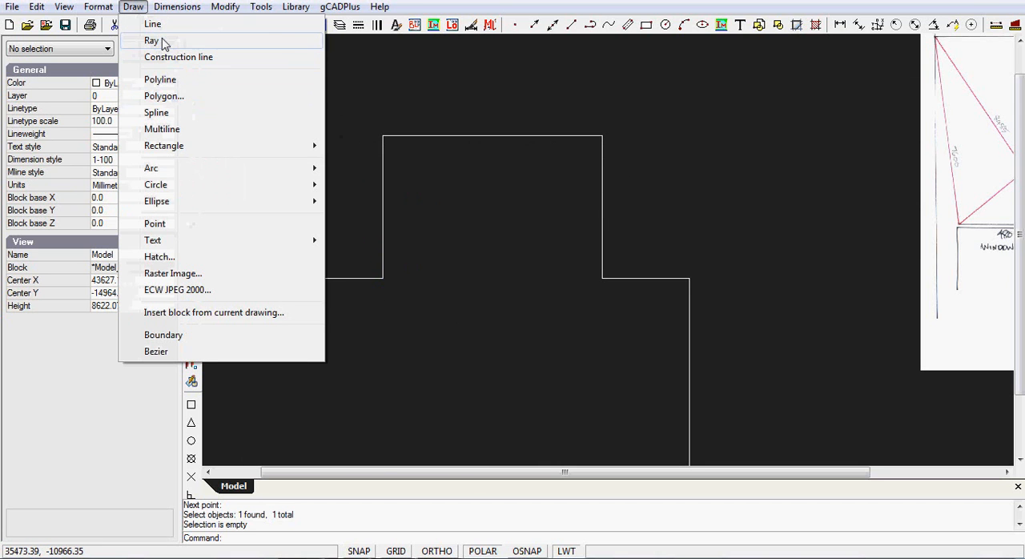
mouse_move(314, 177)
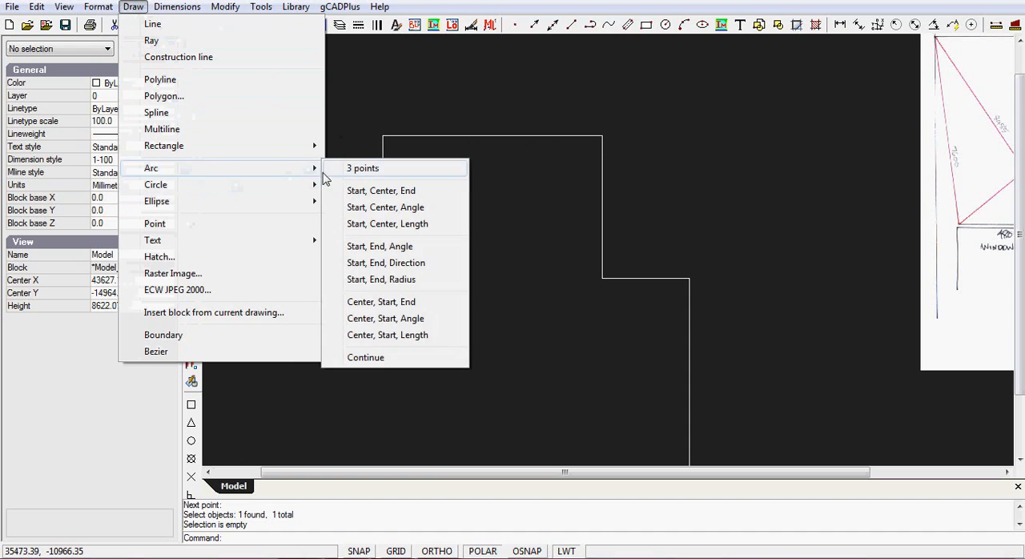
left_click(362, 169)
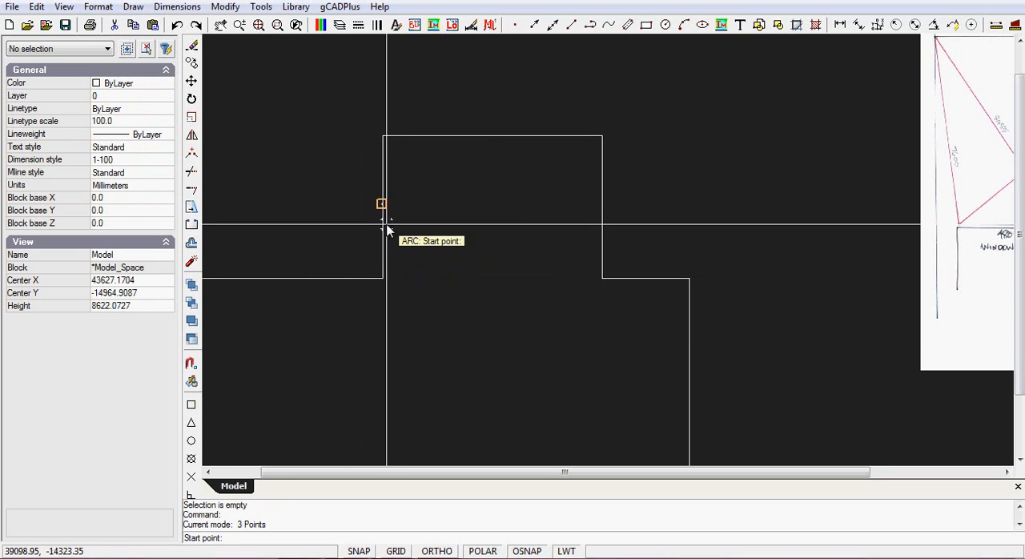
left_click(383, 203)
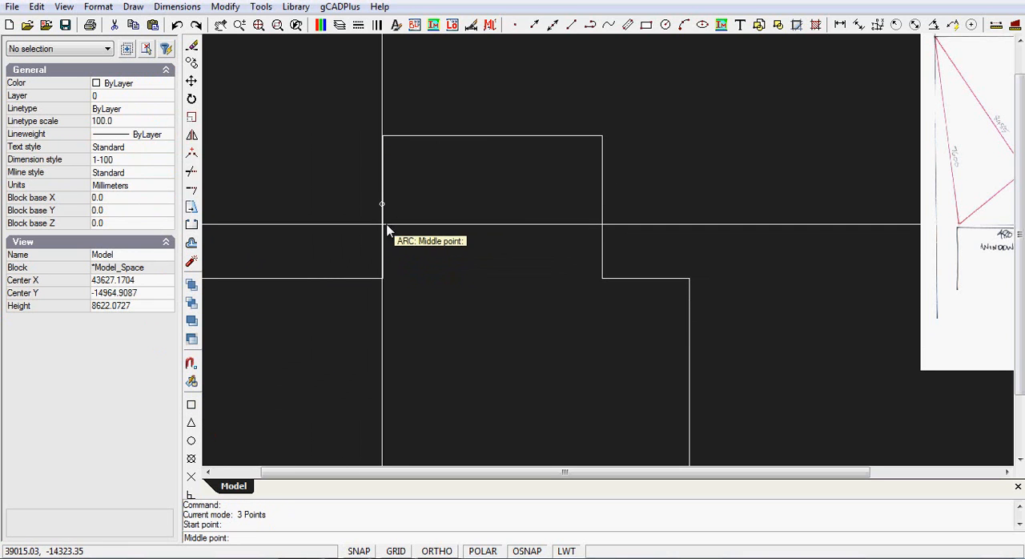
left_click(476, 159)
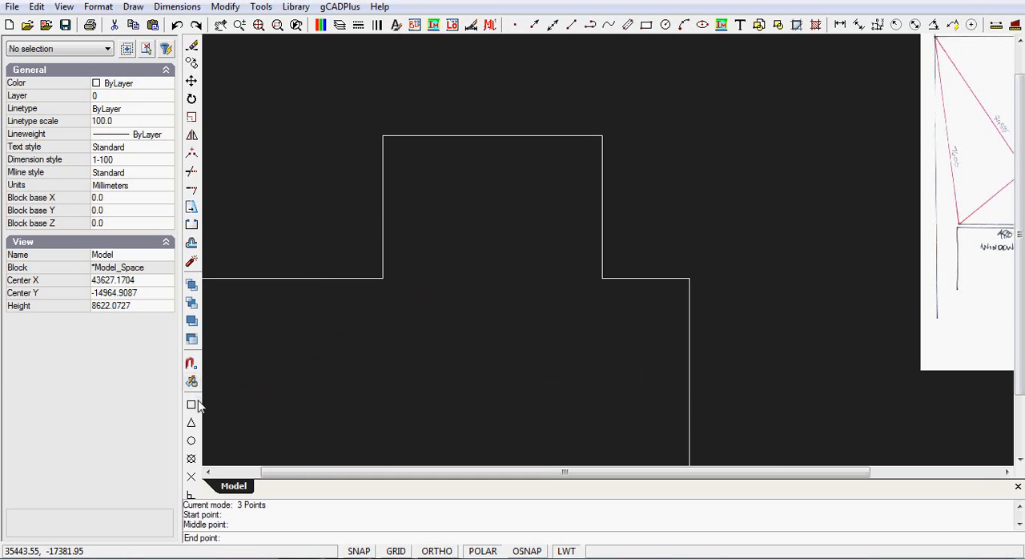
left_click(602, 137)
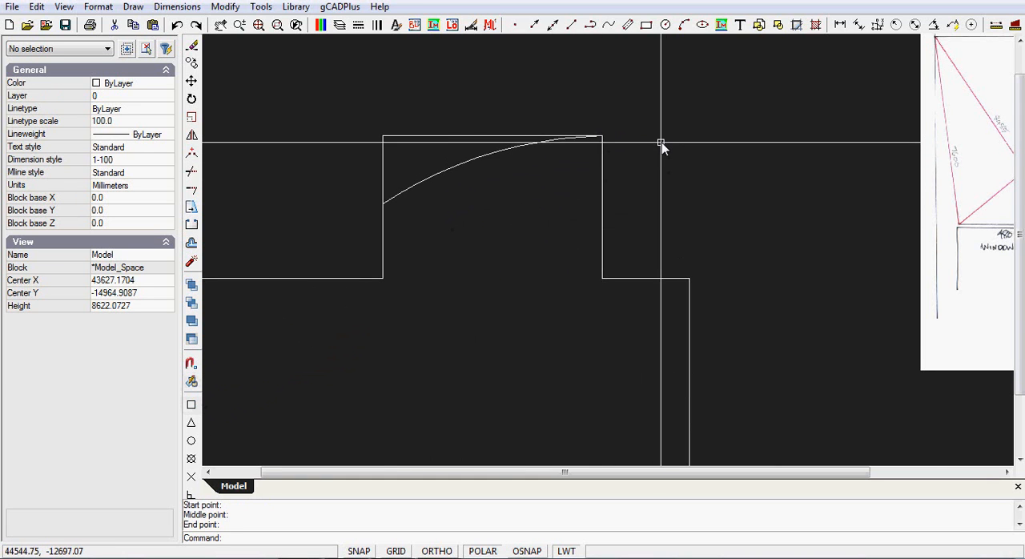
Delete the vertical guide line above the 1500 mm wall segment and the 4360 mm horizontal guide line above the arc
scroll(657, 142, "down", 2)
scroll(909, 169, "up", 2)
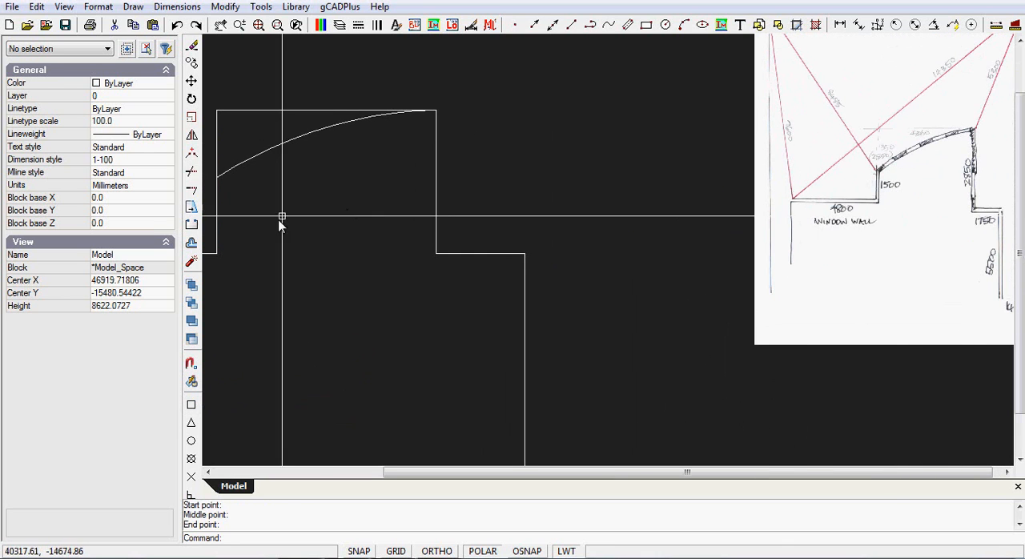
scroll(328, 217, "down", 2)
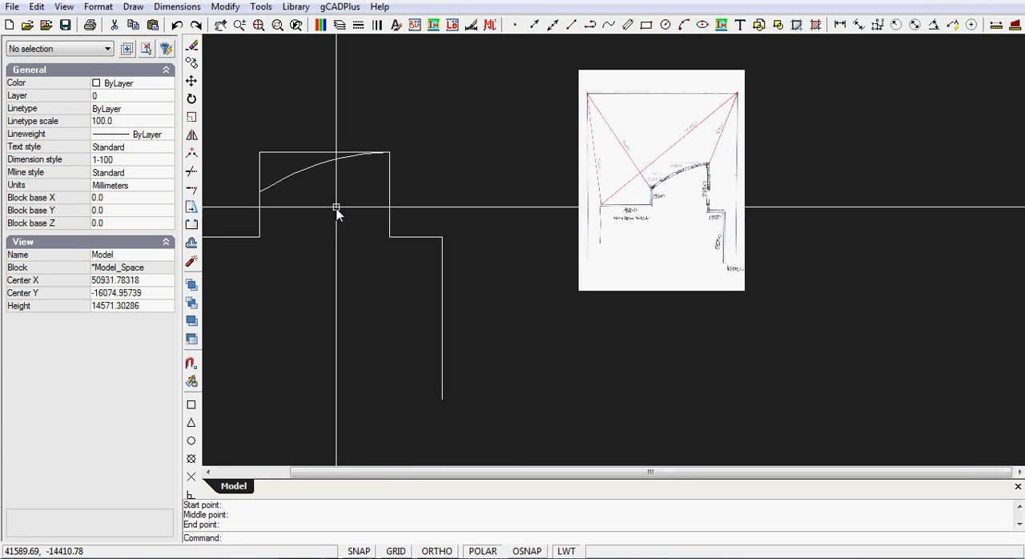
left_click(260, 172)
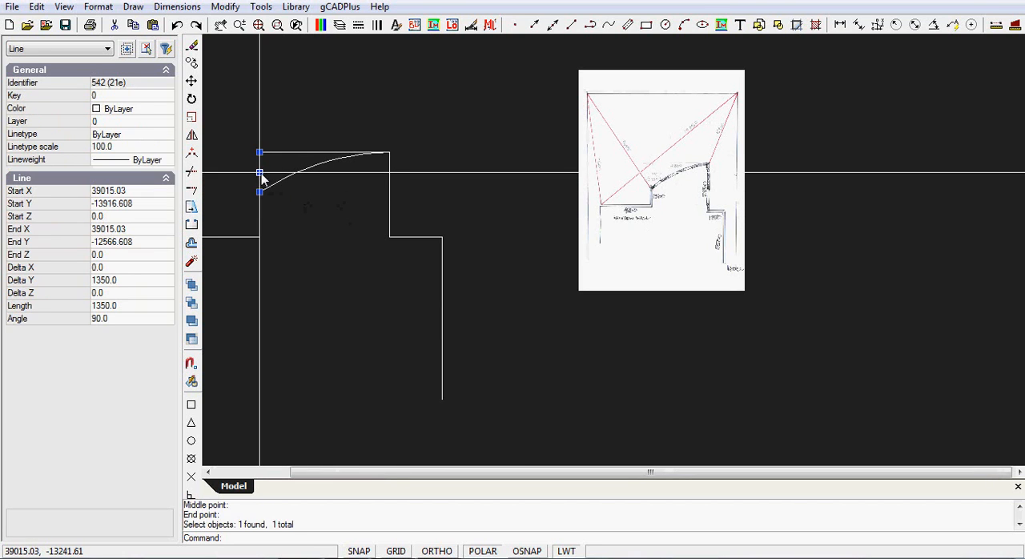
key("Delete")
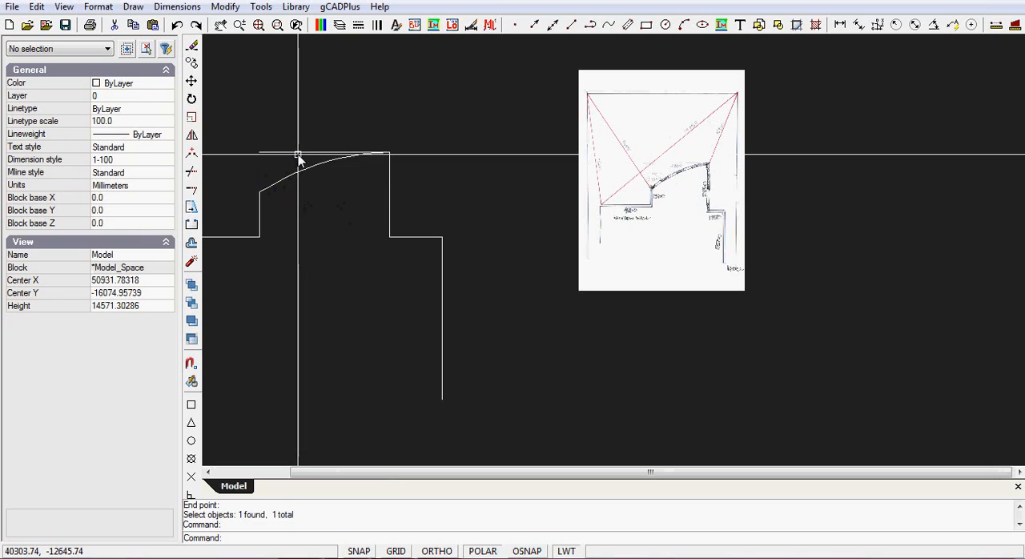
left_click(299, 152)
key("Delete")
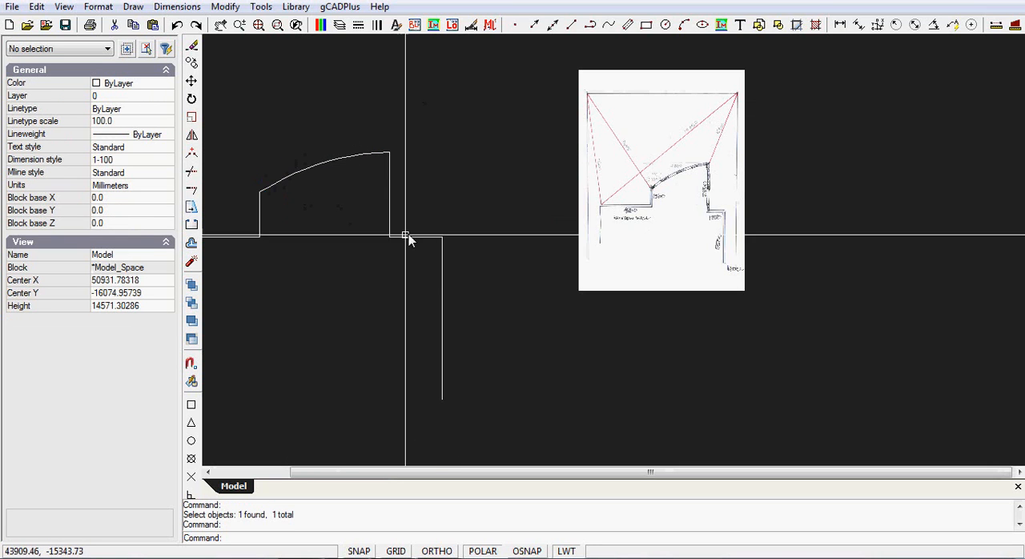
Set the curved wall arc's radius to 8300 mm and deselect the arc
left_click(314, 166)
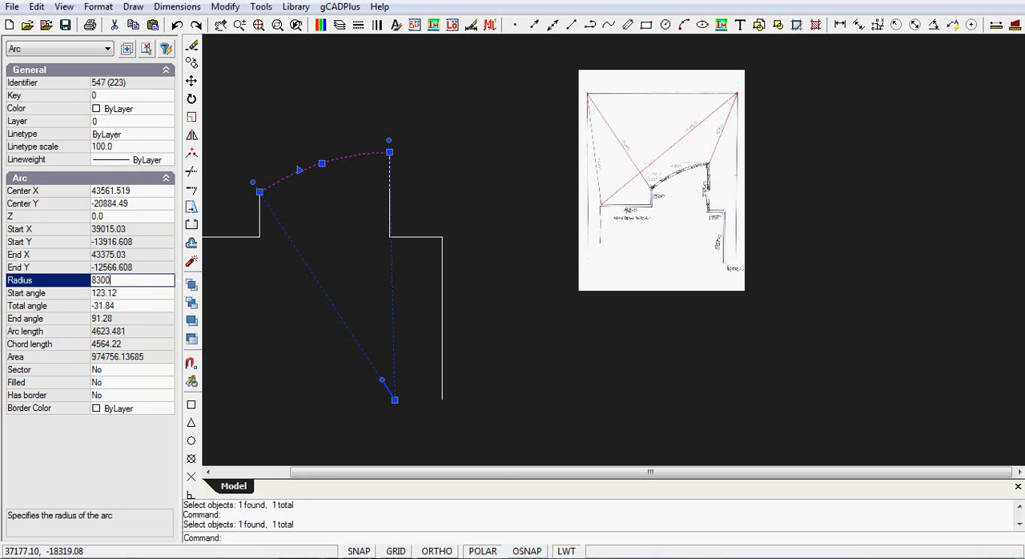
key("Escape")
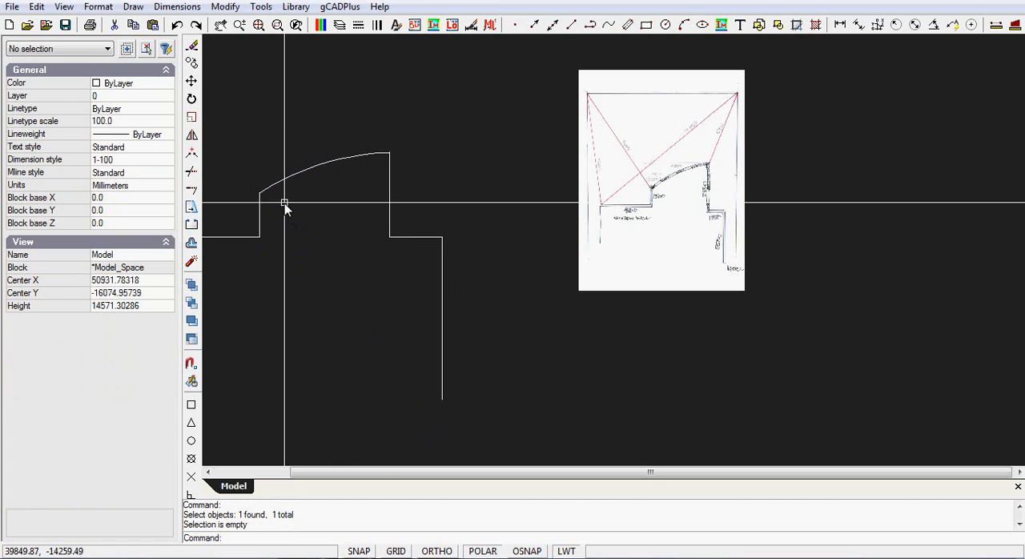
middle_click_drag(297, 204, 476, 201)
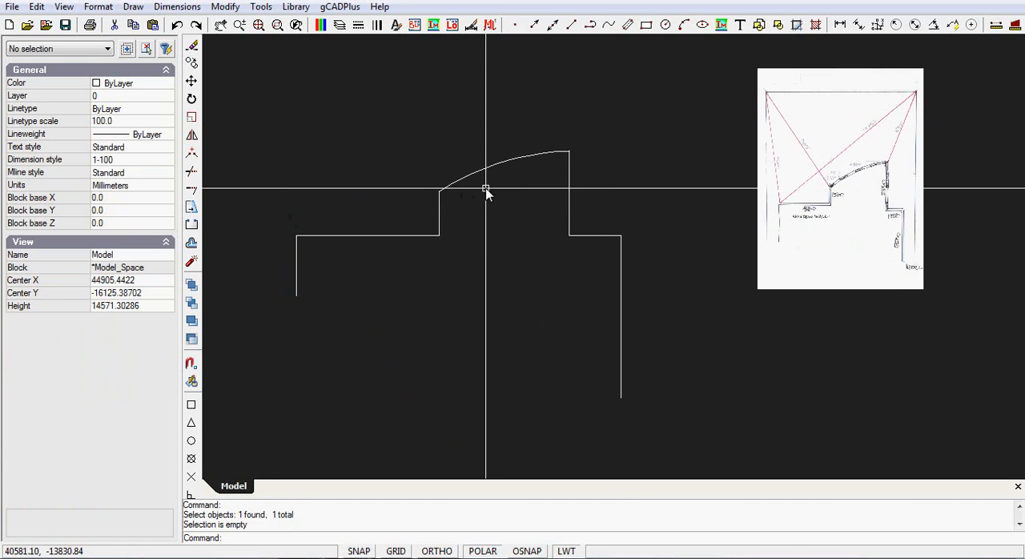
middle_click_drag(504, 268, 495, 299)
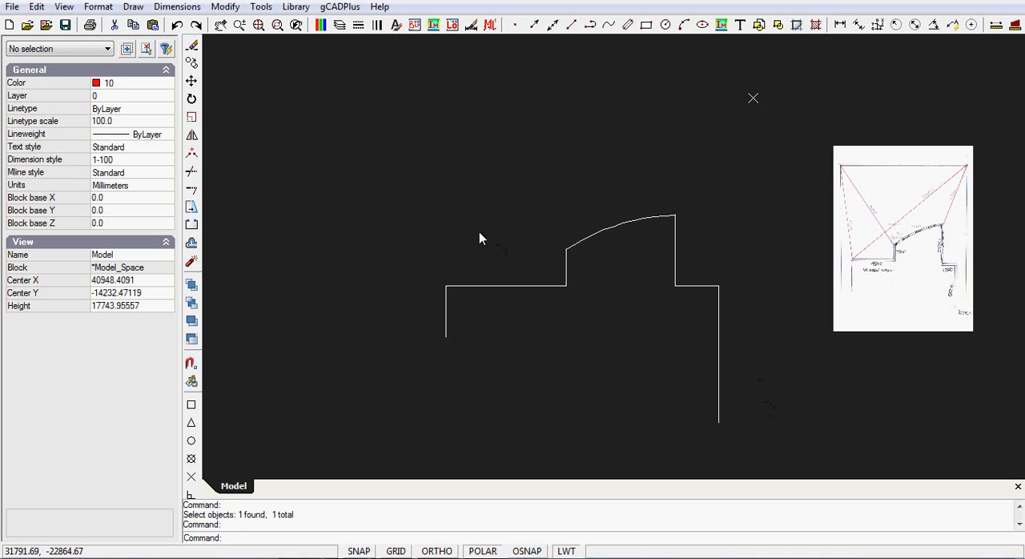
Draw a circle with a 7600 mm radius centred on the outer left corner of the window wall
left_click(136, 8)
mouse_move(160, 186)
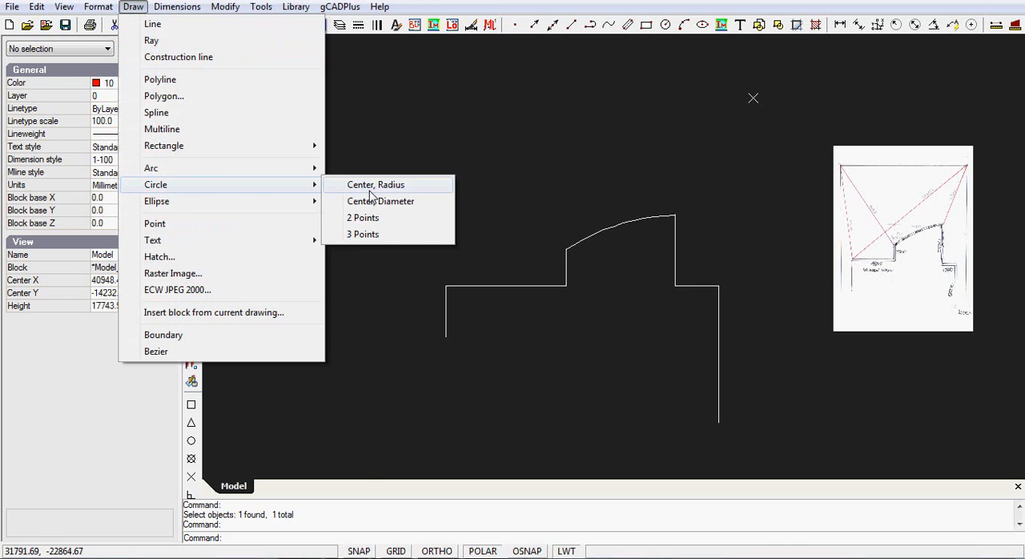
left_click(373, 186)
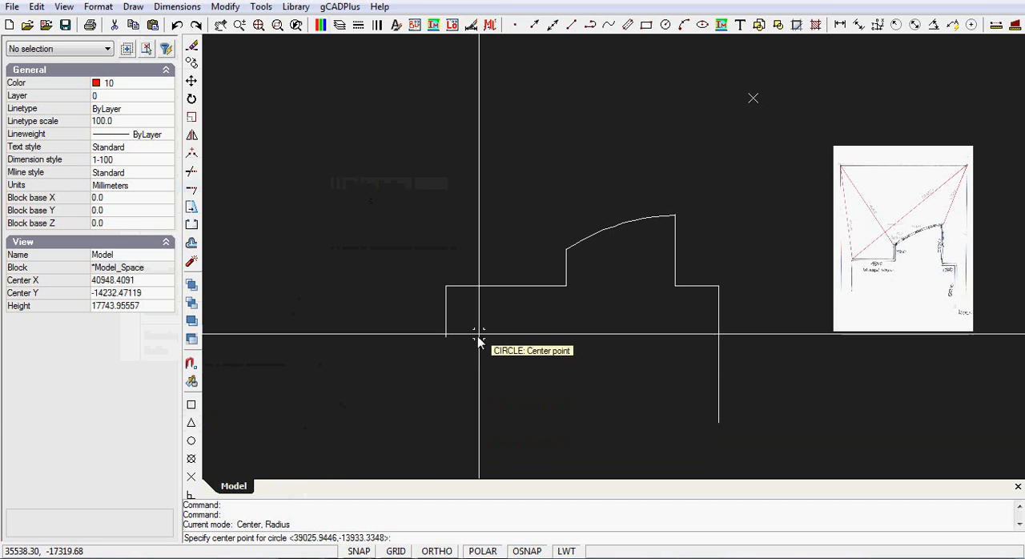
left_click(446, 286)
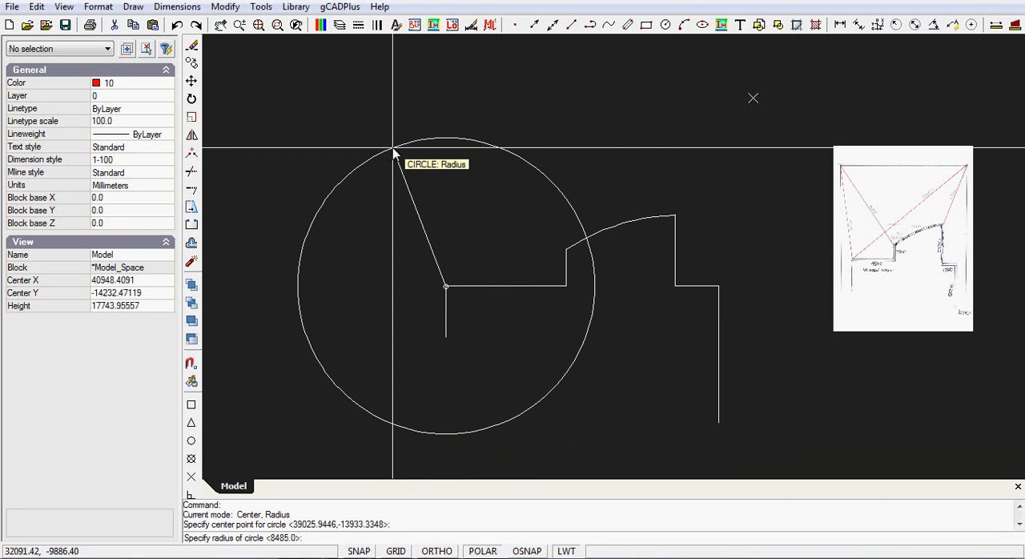
type("7600")
key("Return")
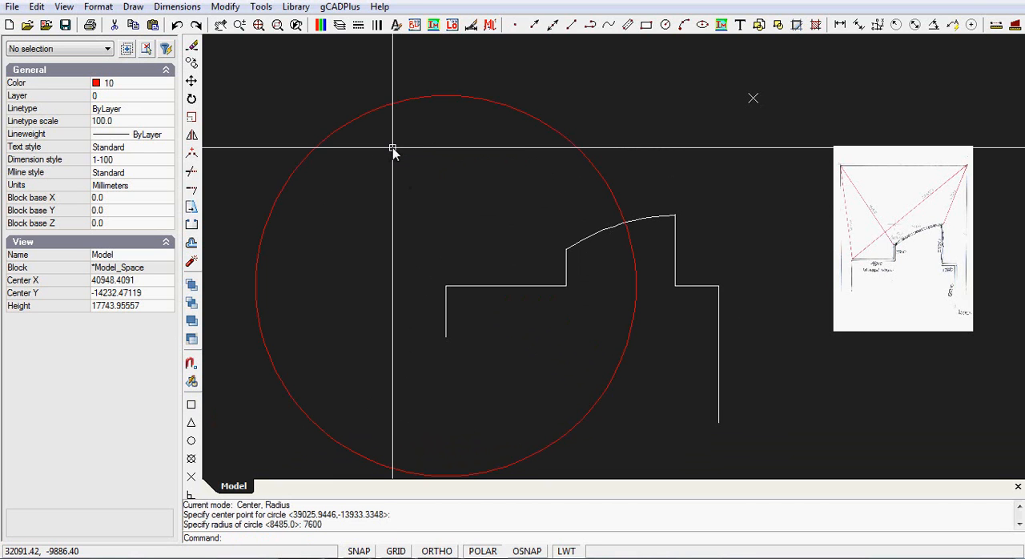
Draw a circle with an 8485 mm radius centred on the left end of the curved wall arc
right_click(380, 200)
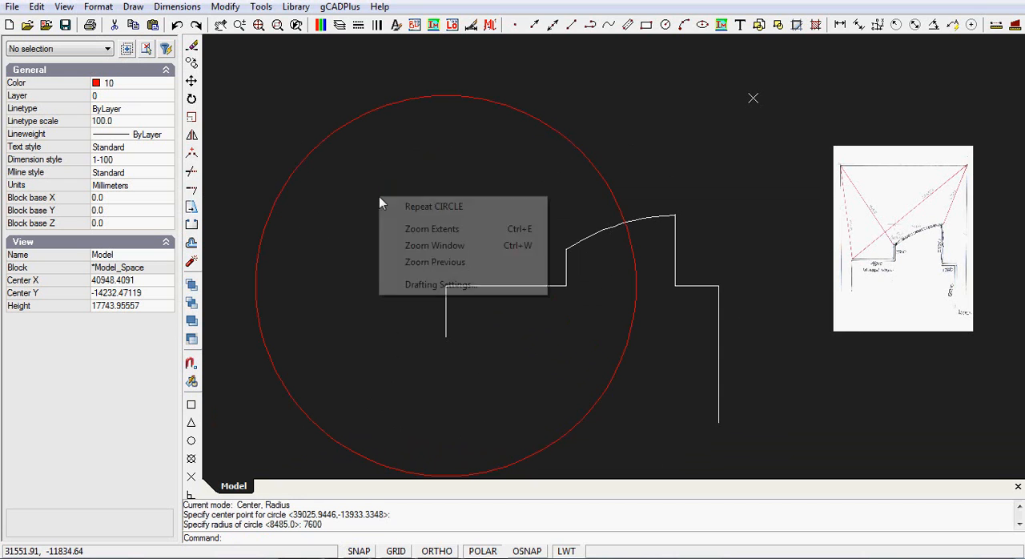
left_click(434, 207)
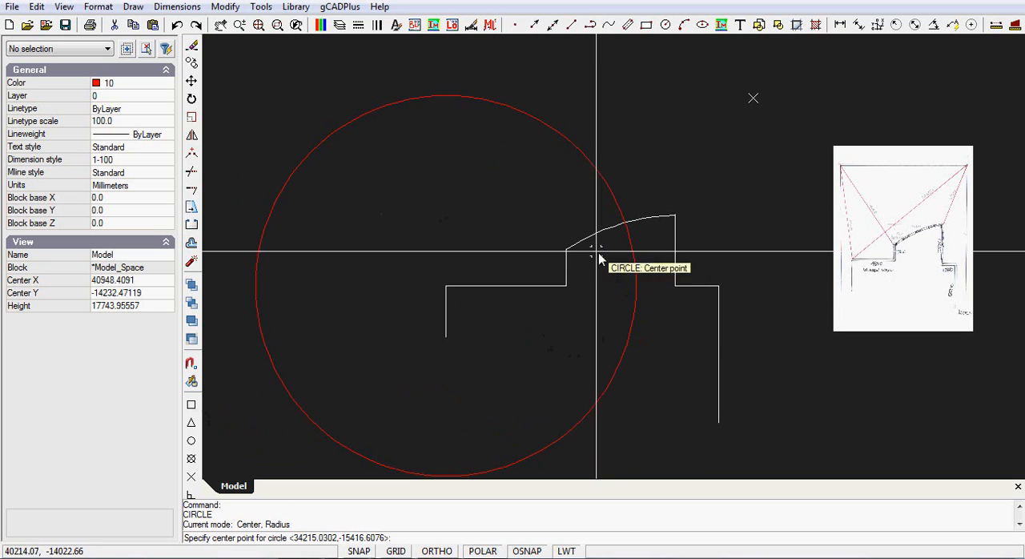
left_click(567, 250)
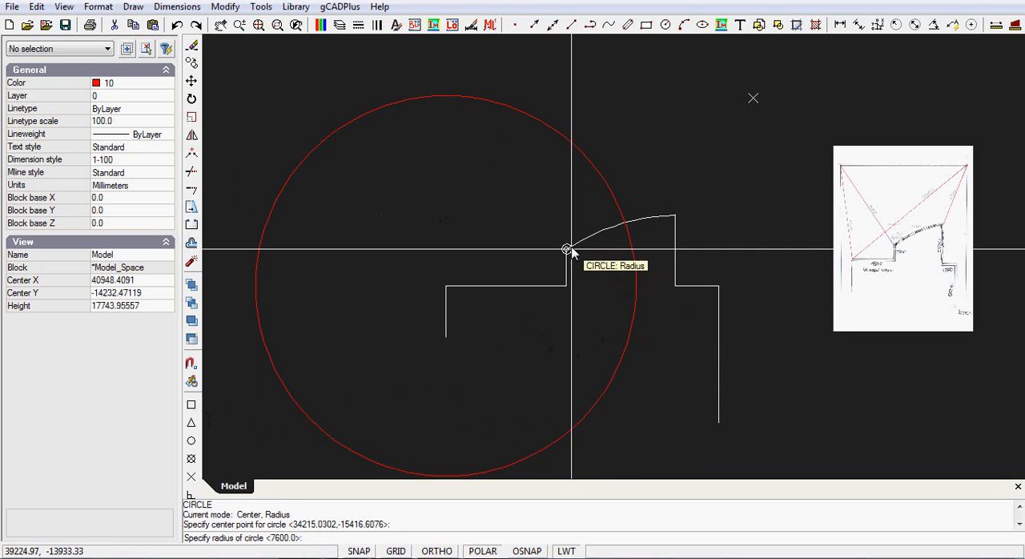
left_click(415, 94)
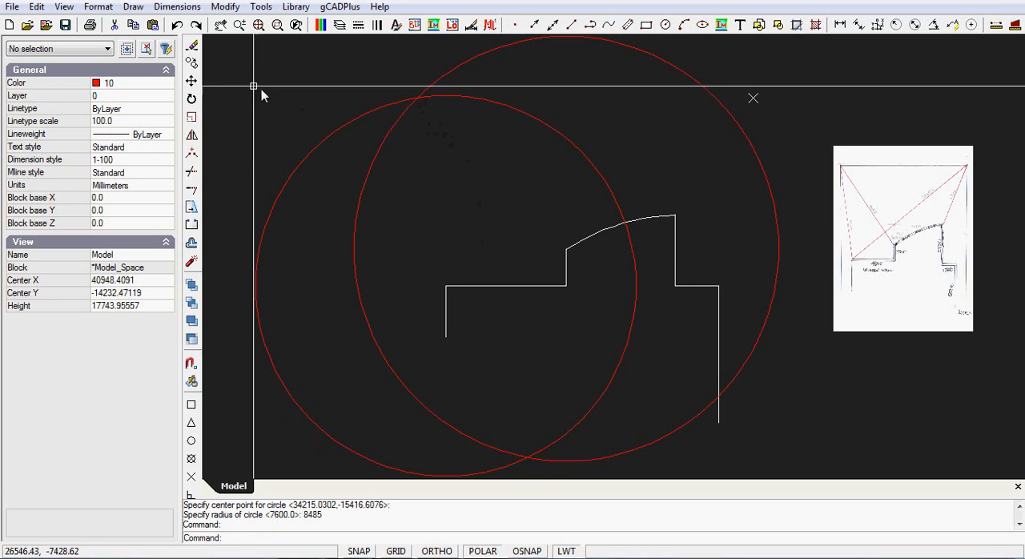
Place a point at the upper intersection of the two red circles and finish the Point command
left_click(133, 8)
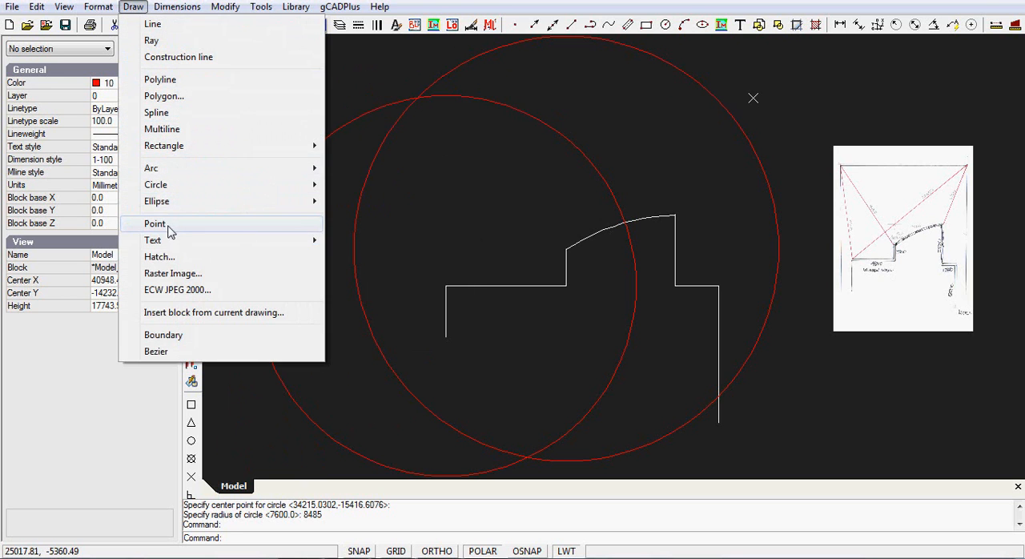
left_click(155, 225)
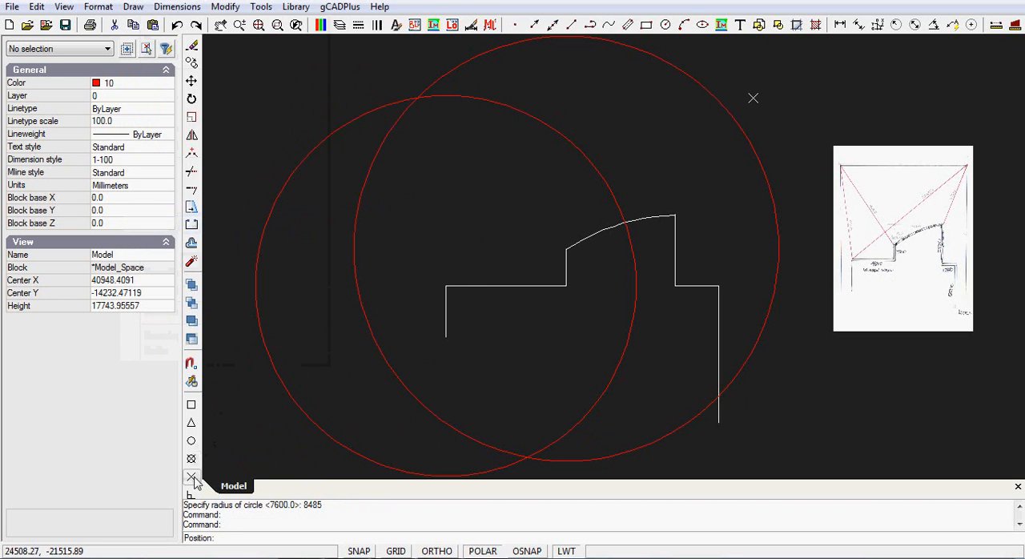
left_click(417, 97)
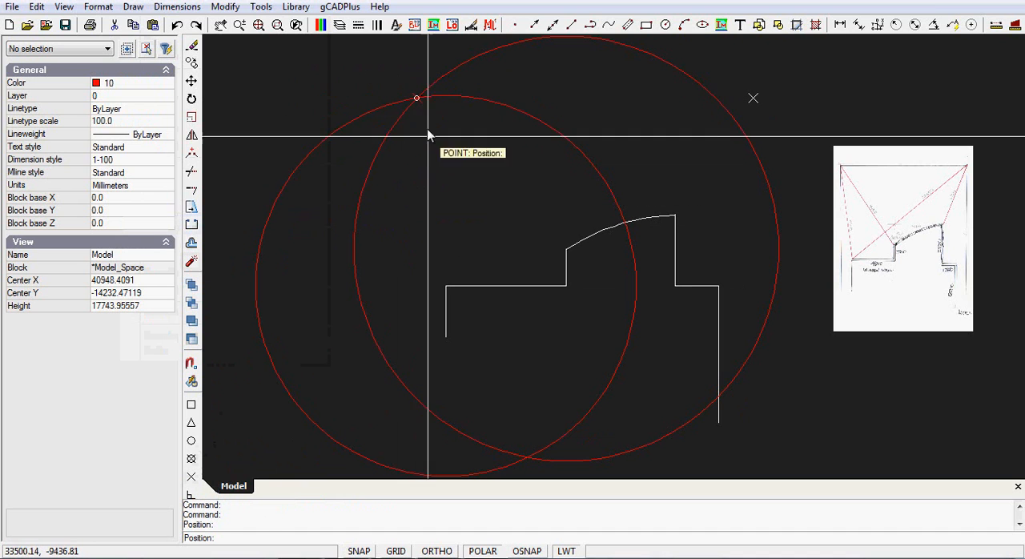
right_click(438, 183)
left_click(472, 194)
Erase both red construction circles, keeping the point at their intersection
left_click(510, 107)
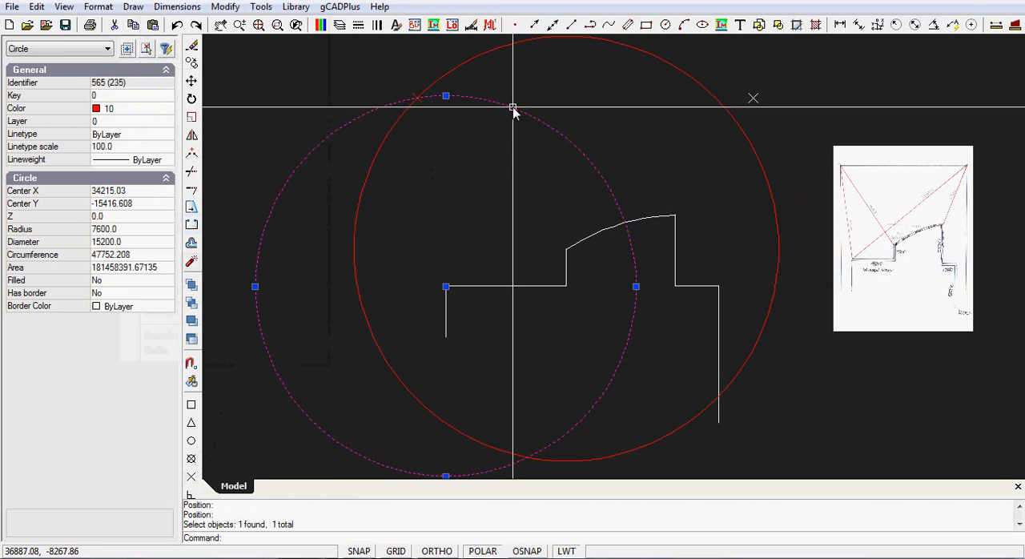
left_click(461, 71)
right_click(466, 145)
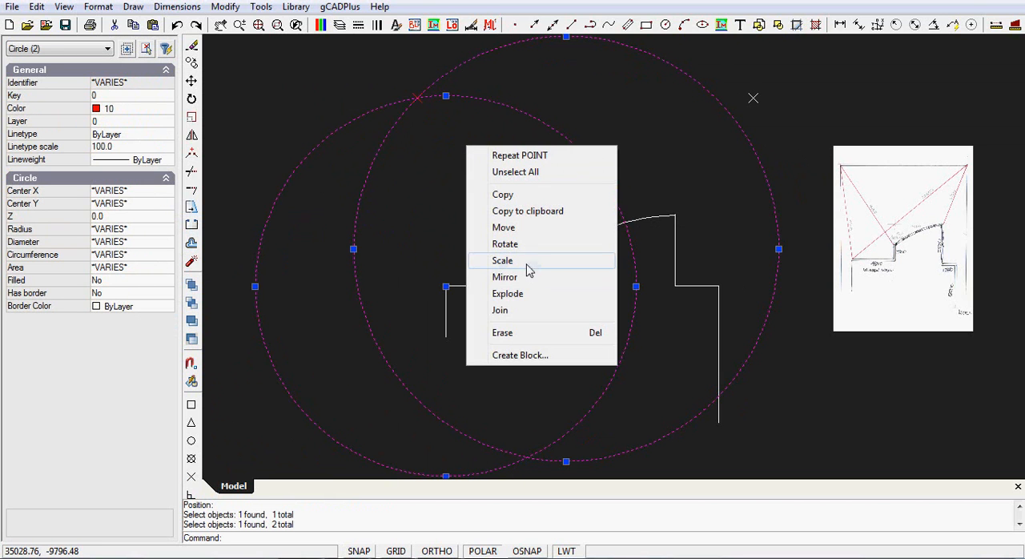
left_click(502, 332)
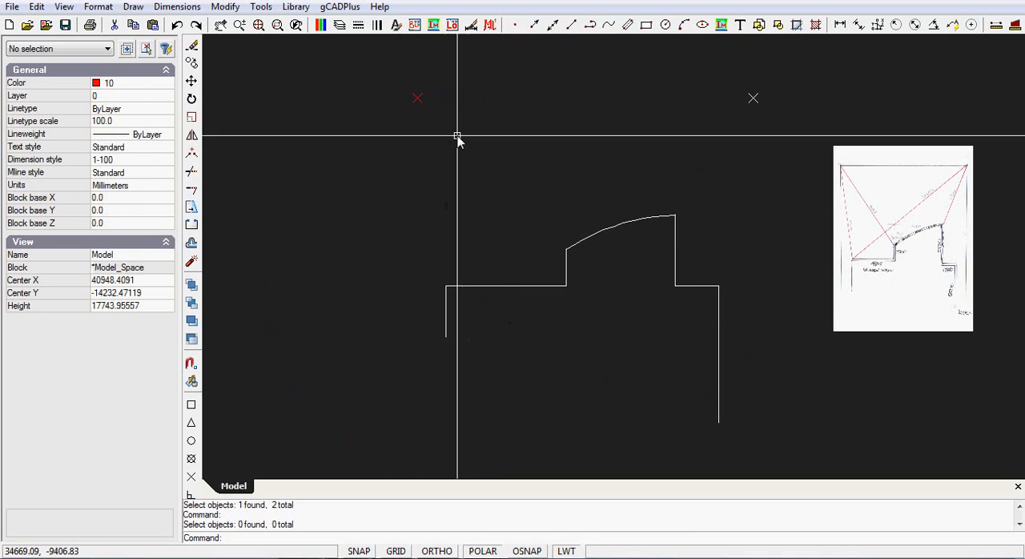
Change the colour of the red intersection point to white and deselect it
left_click_drag(440, 121, 410, 95)
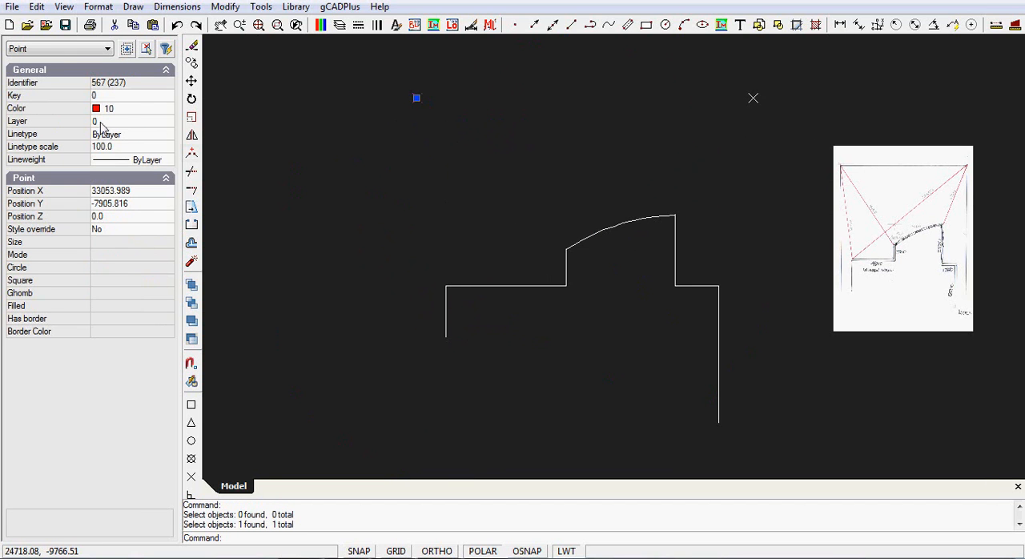
left_click(167, 109)
left_click(116, 125)
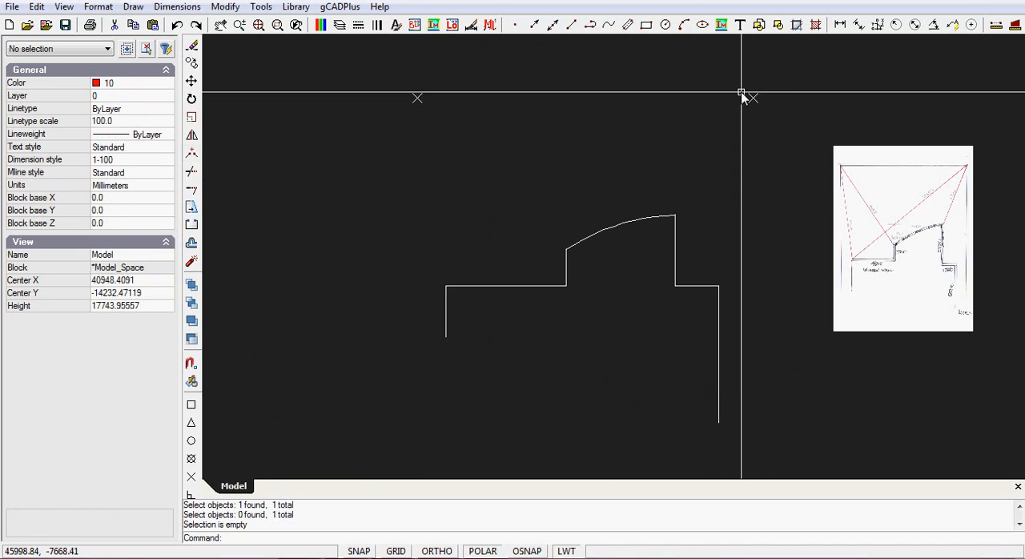
Draw a red boundary line between the two points above the house, using the Node snap at both ends
left_click(133, 7)
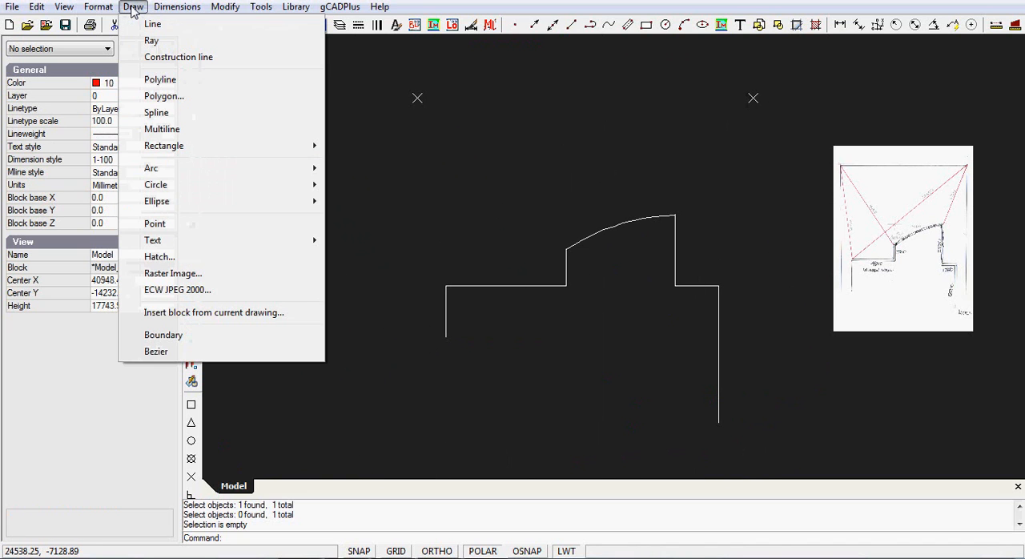
left_click(152, 25)
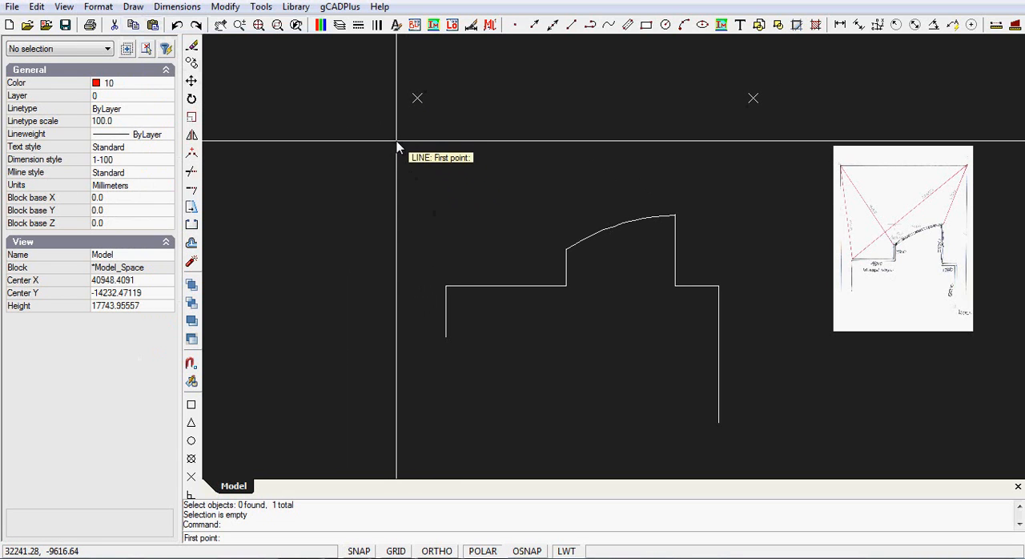
right_click(399, 147)
mouse_move(503, 250)
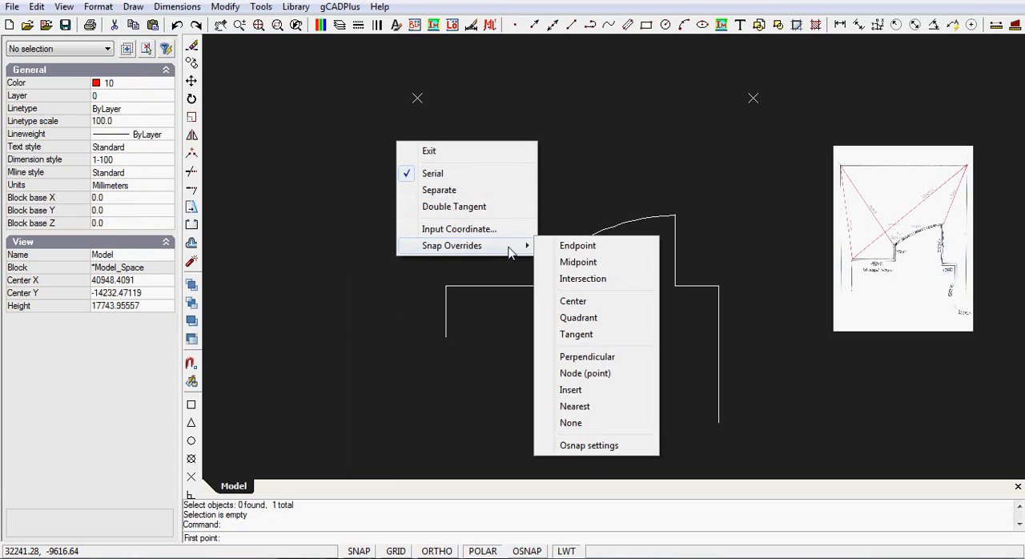
left_click(576, 375)
left_click(416, 98)
right_click(707, 121)
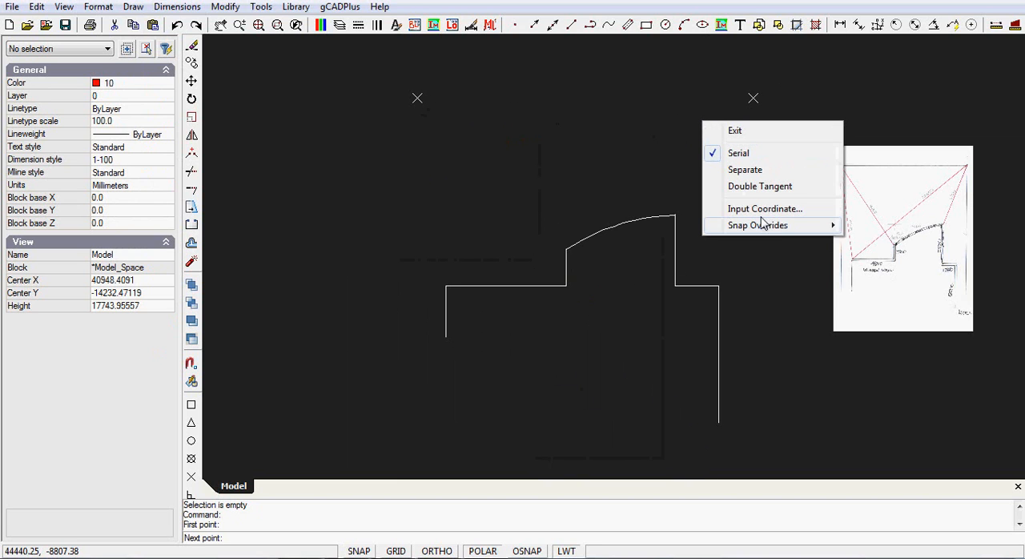
mouse_move(793, 225)
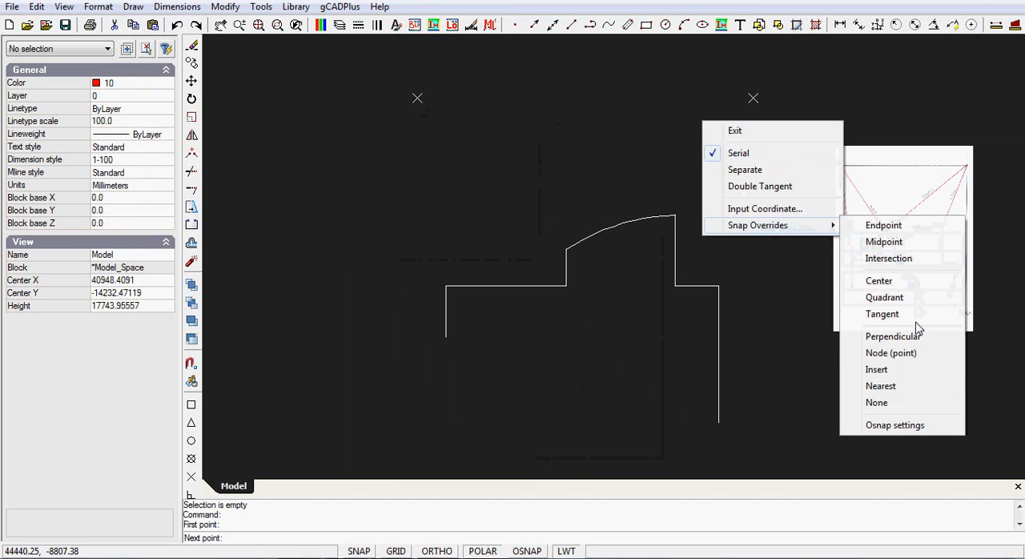
left_click(891, 354)
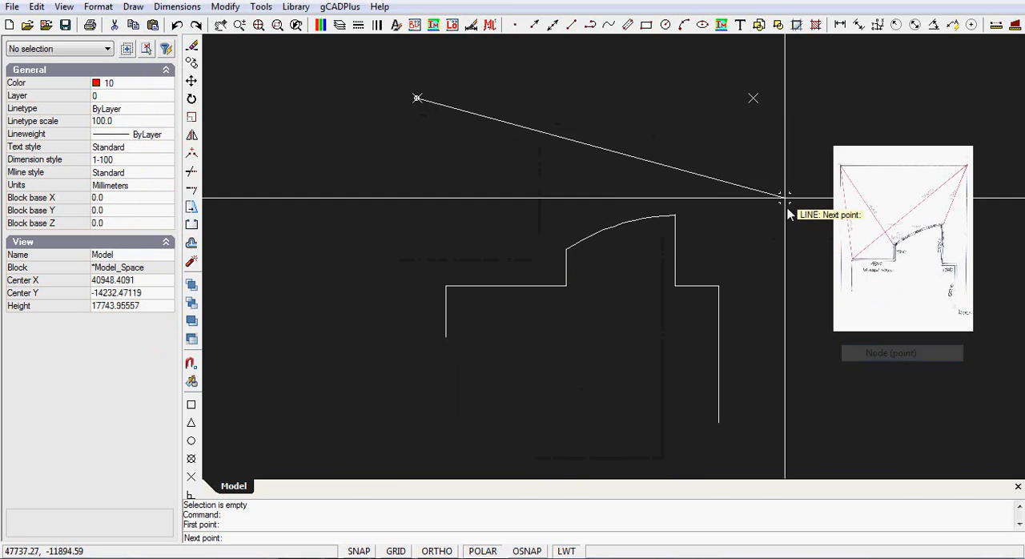
left_click(753, 98)
right_click(694, 136)
left_click(737, 146)
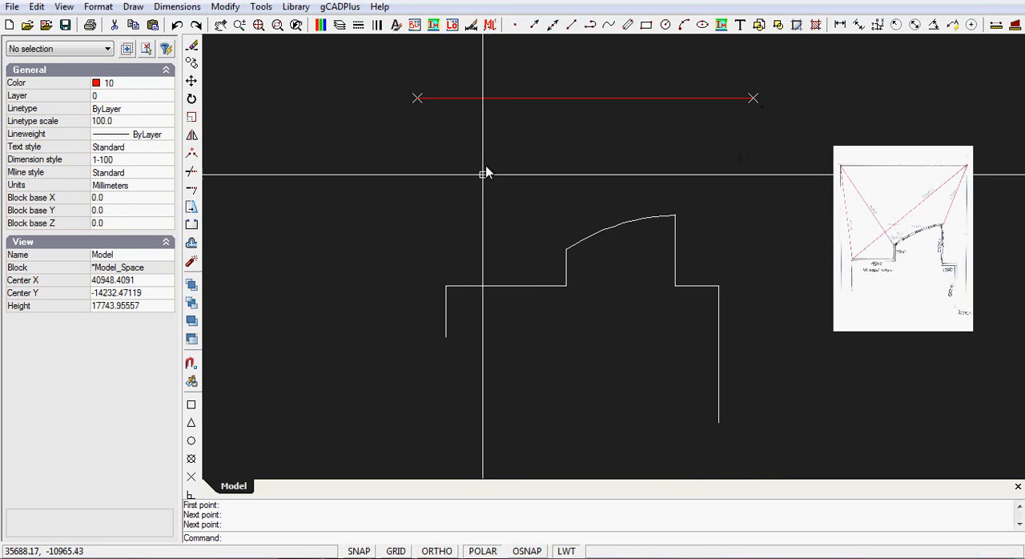
Draw a red vertical boundary line from the left end of the upper boundary, down past the house's short left wall, using the Endpoint snap
right_click(322, 144)
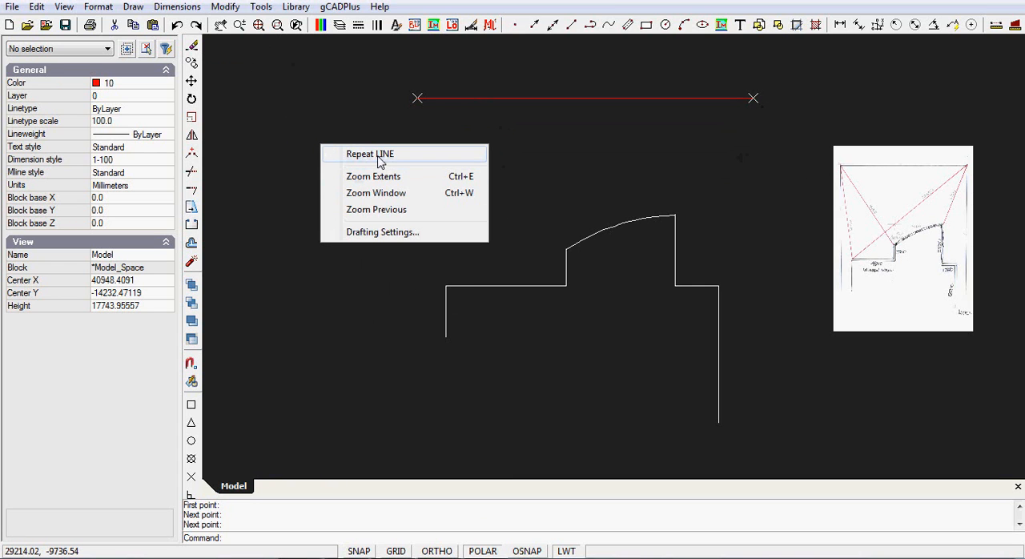
left_click(379, 156)
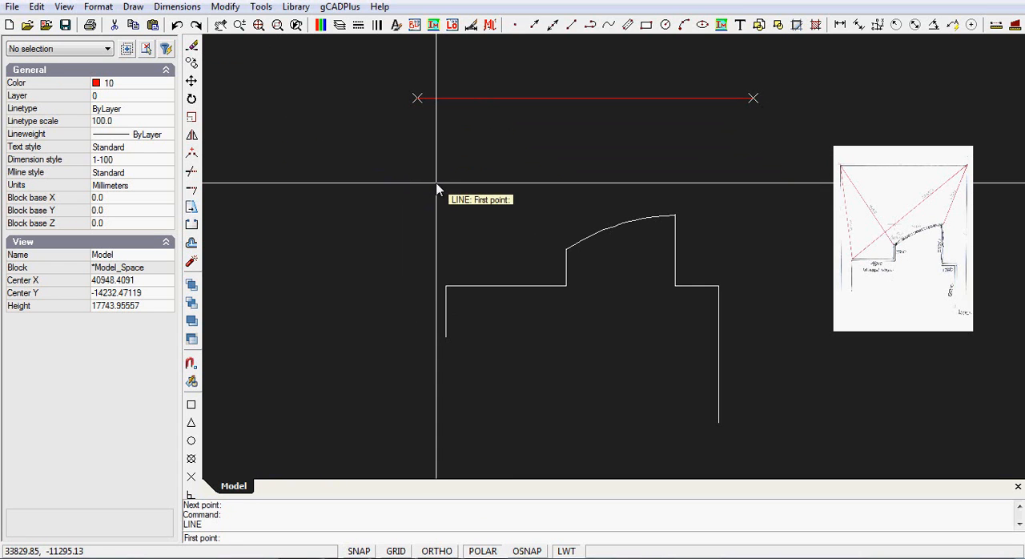
left_click(417, 98)
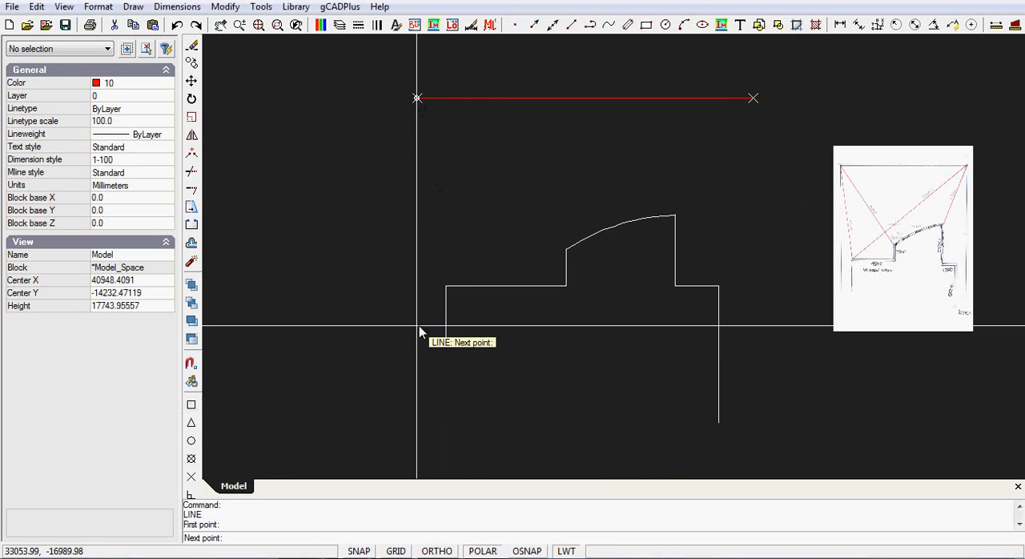
left_click(417, 395)
right_click(424, 392)
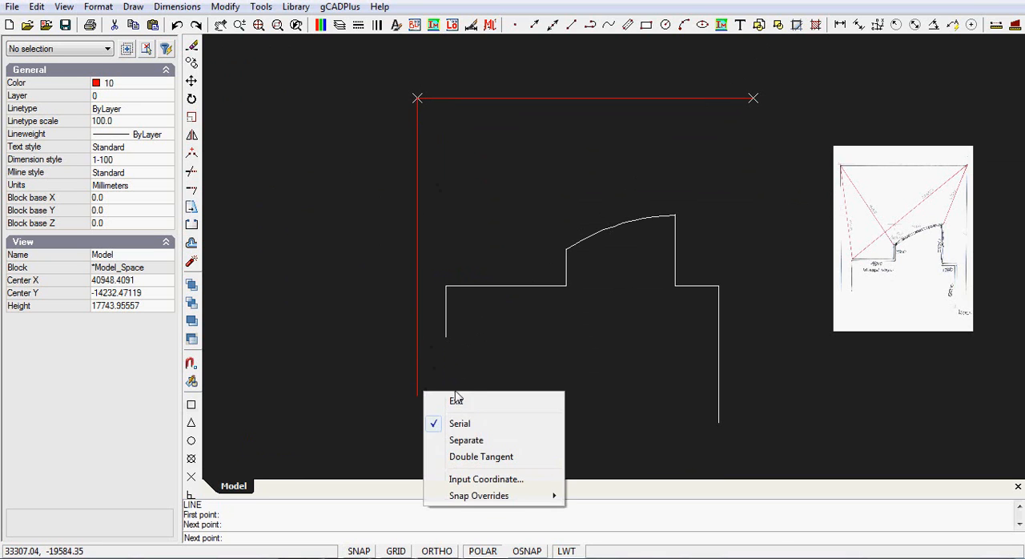
left_click(455, 402)
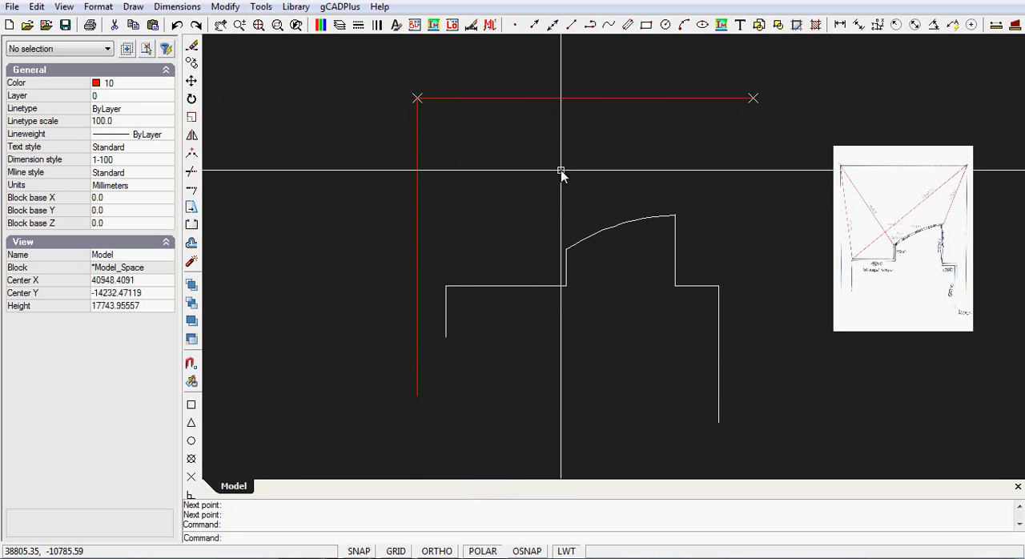
Draw a red vertical boundary line from the right end of the upper boundary down to about the lower end of the house's right wall
right_click(561, 171)
left_click(614, 184)
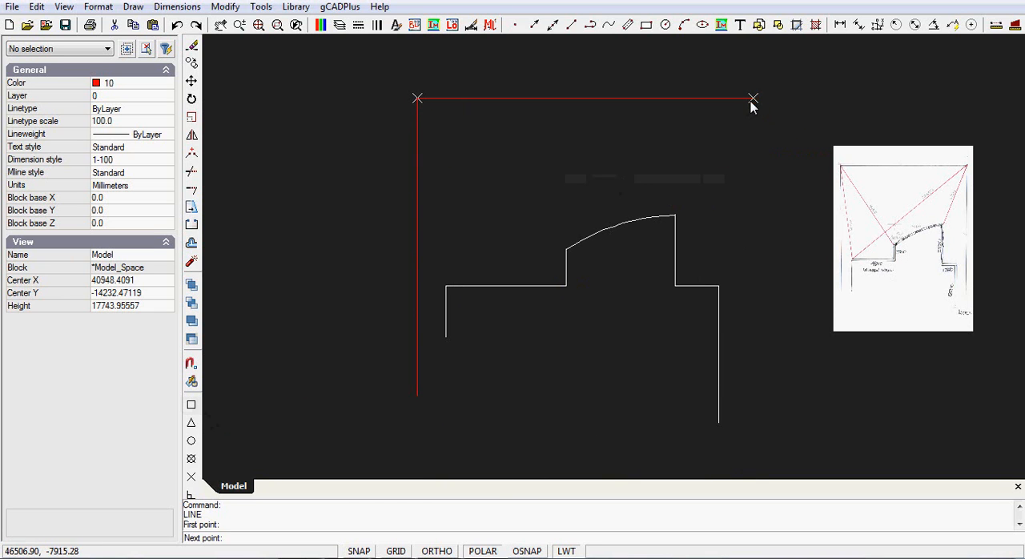
left_click(758, 419)
right_click(717, 396)
left_click(746, 400)
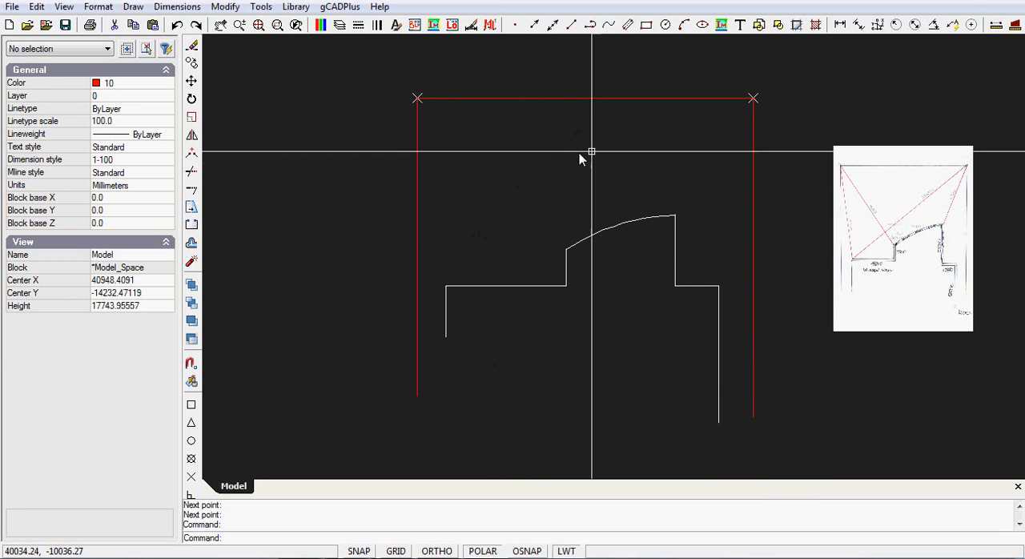
Measure the distance from the house's left horizontal wall straight up to the upper boundary line
scroll(623, 182, "up", 1)
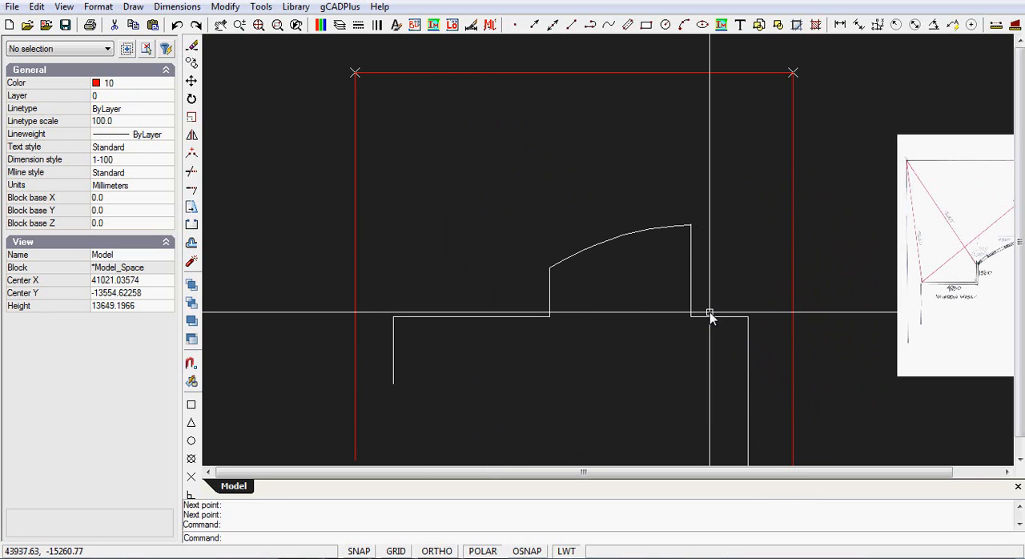
middle_click_drag(926, 315, 869, 300)
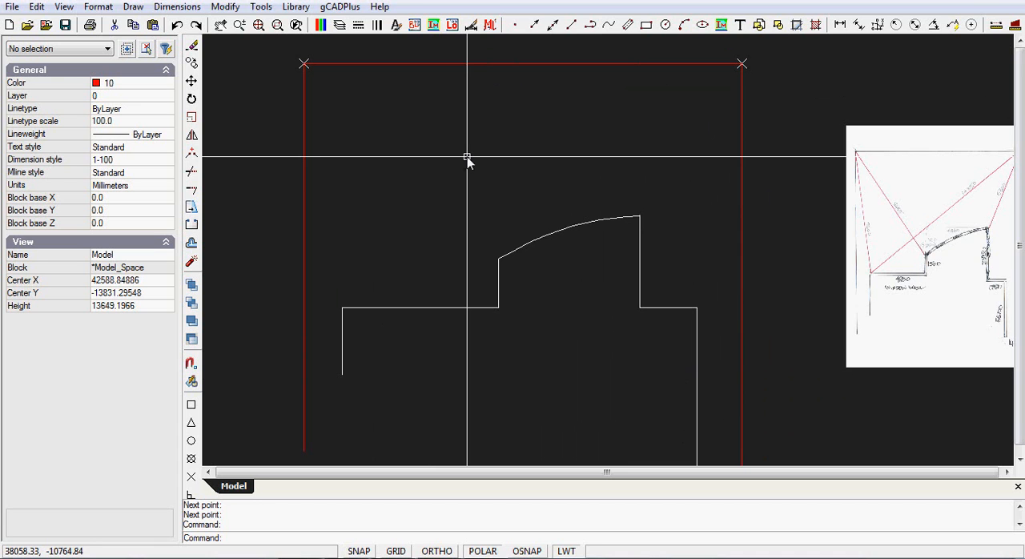
left_click(261, 7)
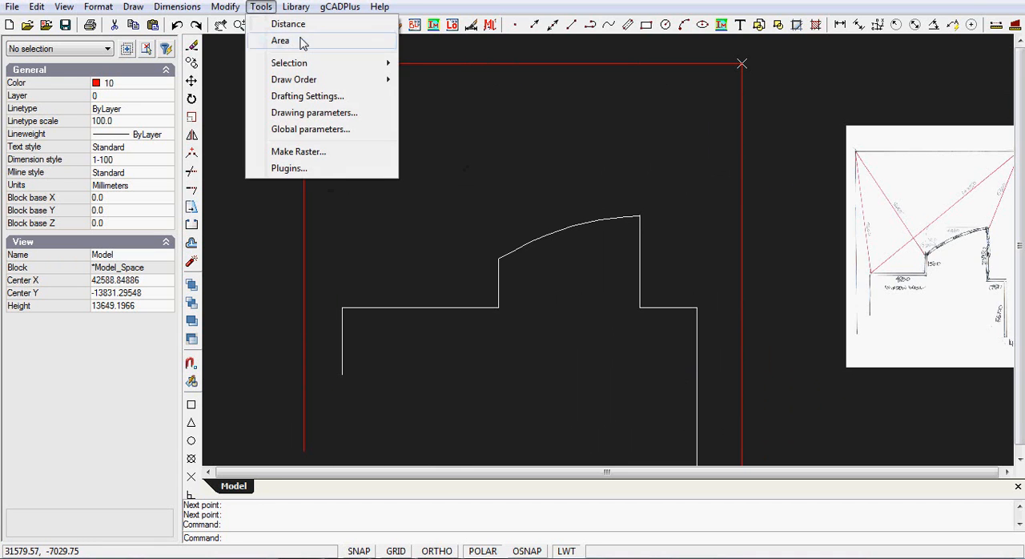
left_click(288, 24)
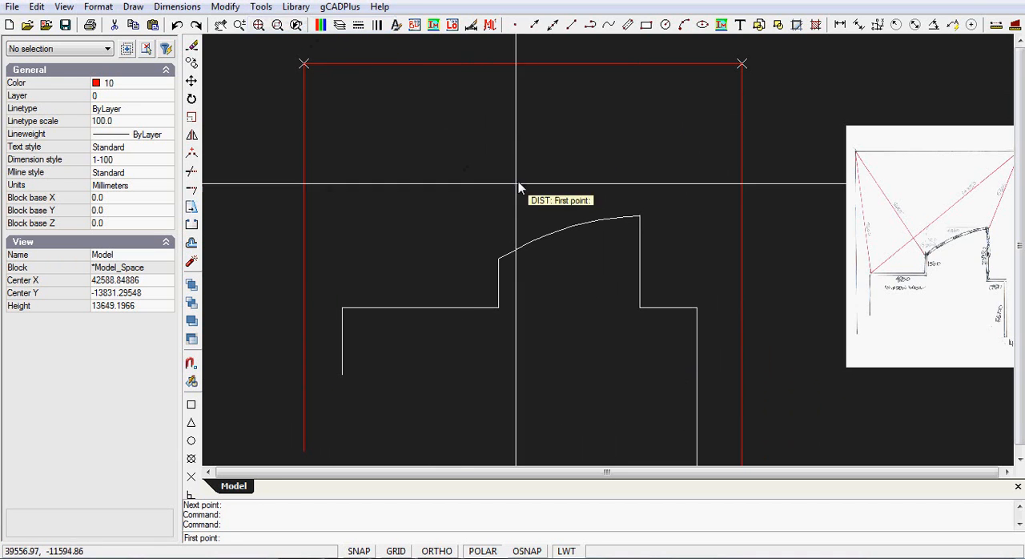
left_click(432, 308)
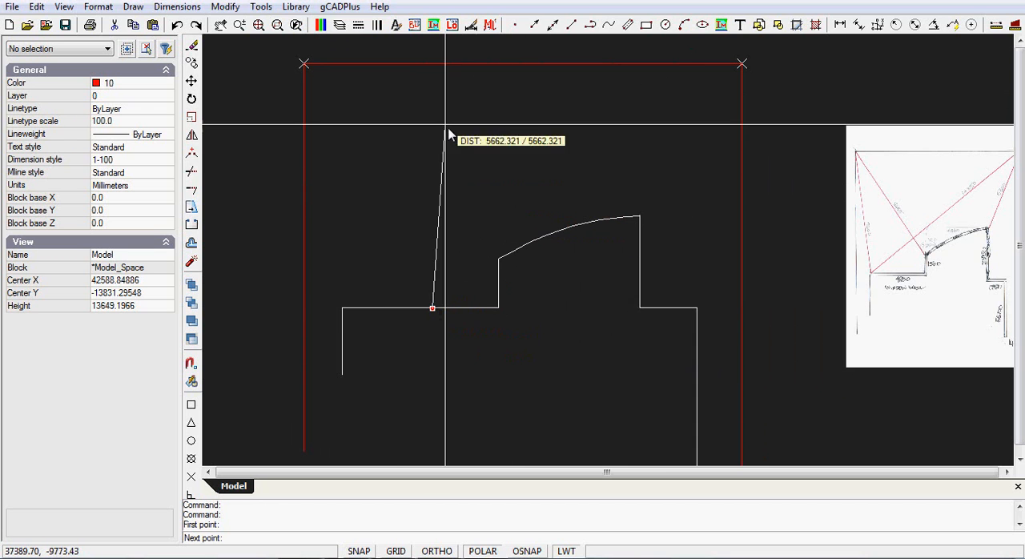
left_click(435, 66)
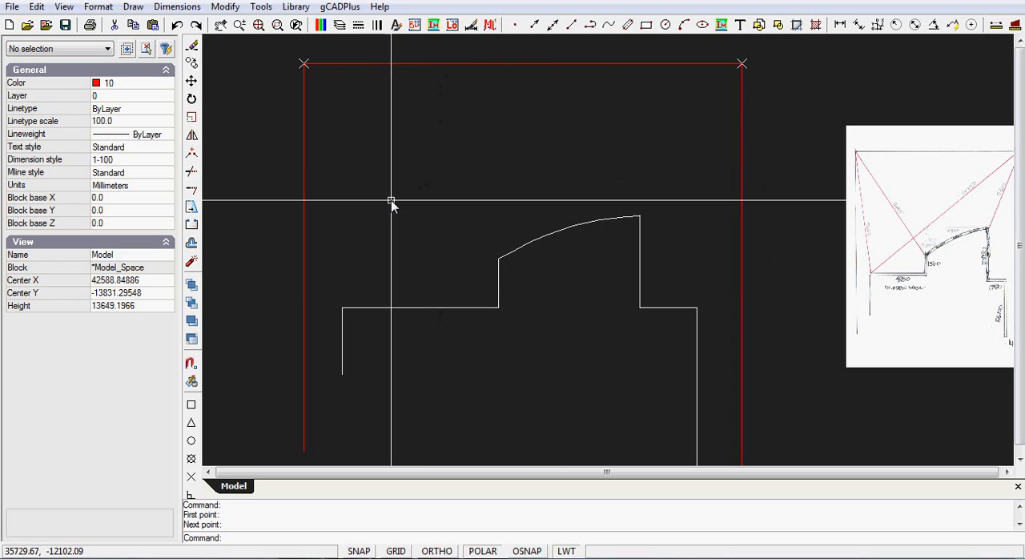